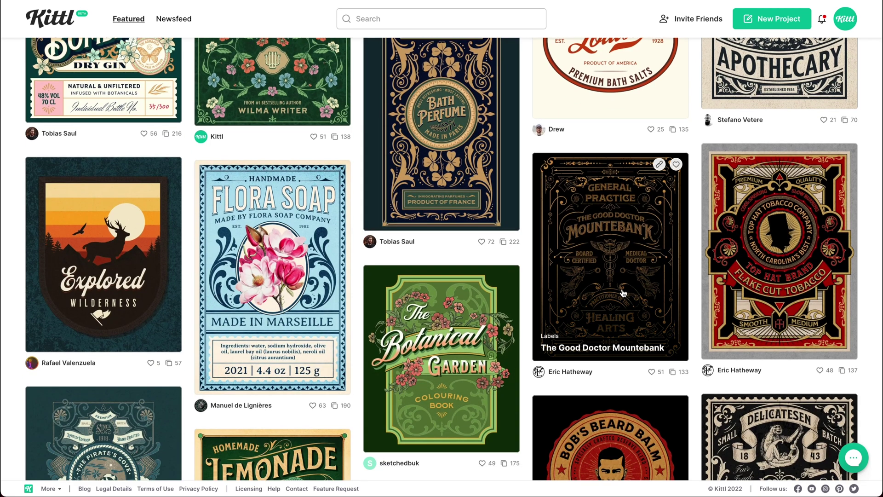
Browse the featured label designs and open the Mrs Johnson's Marmalade template for editing.
scroll(520, 328, down, 2)
scroll(519, 328, down, 5)
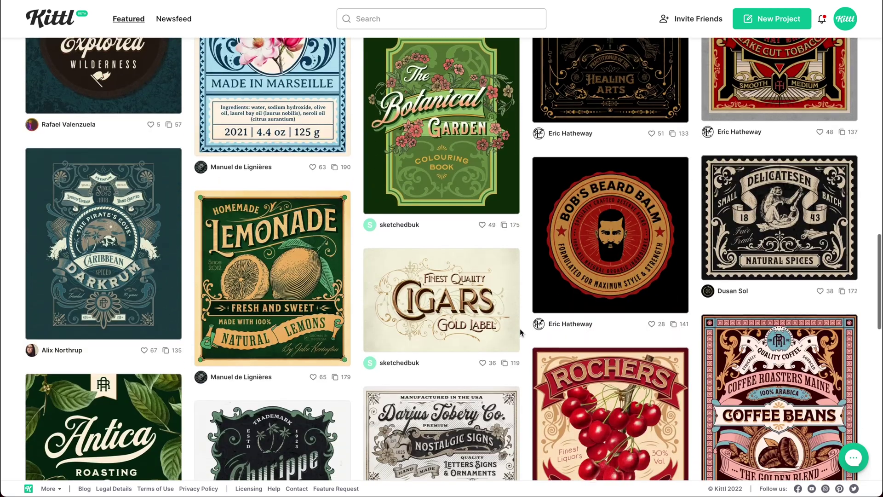
scroll(519, 329, up, 9)
scroll(520, 328, up, 8)
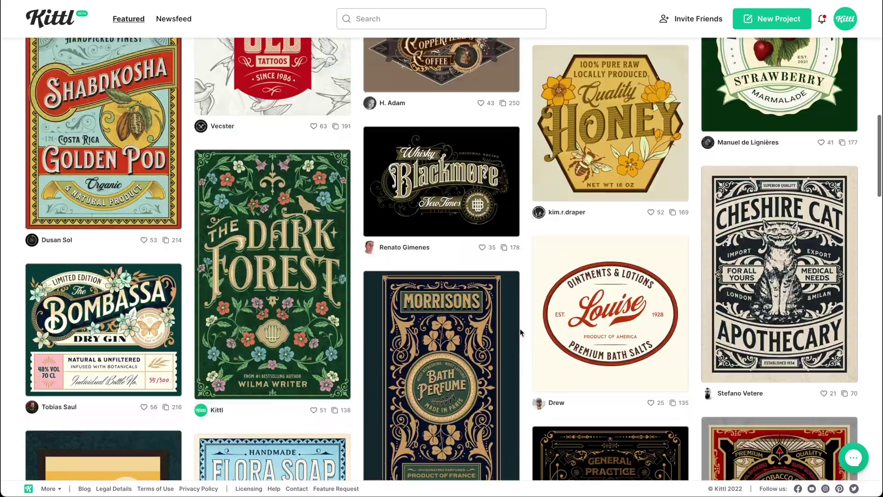
scroll(443, 313, up, 3)
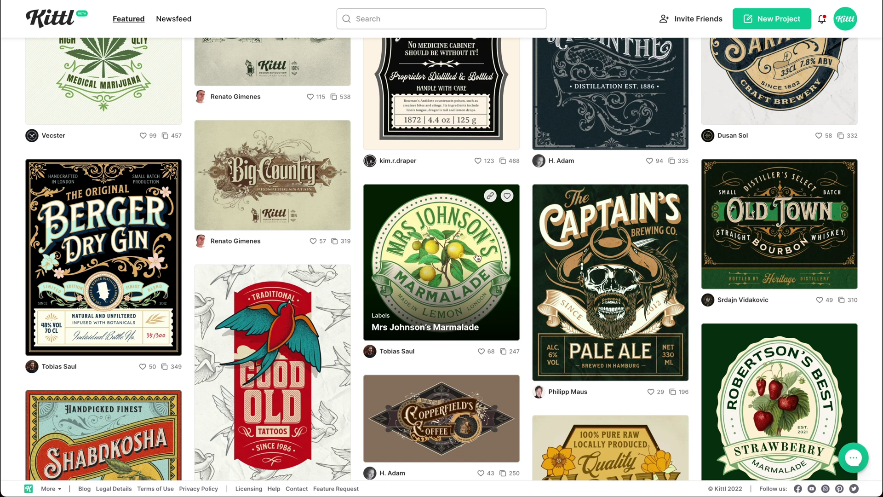
click(427, 254)
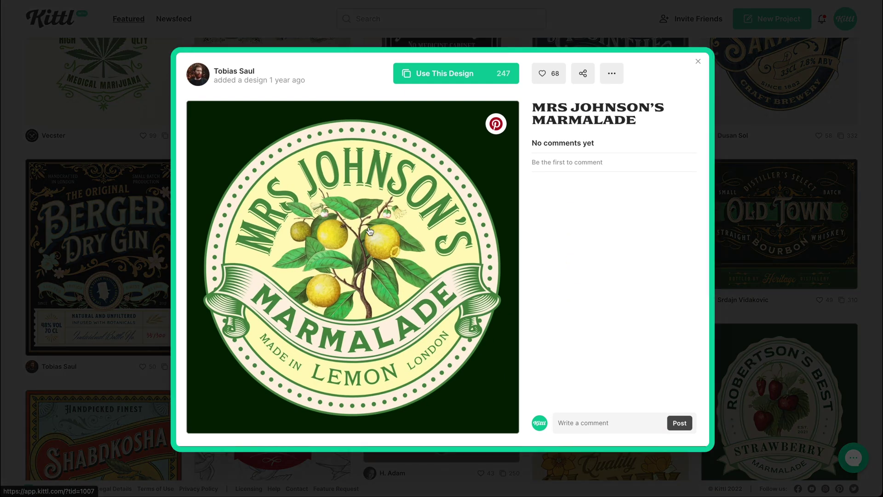
click(386, 250)
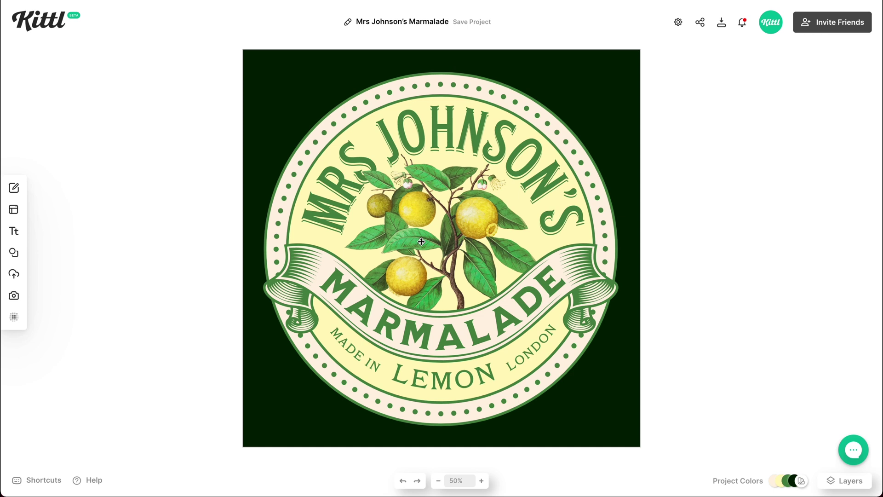
Delete the lemon branch illustration from the centre of the label.
click(455, 218)
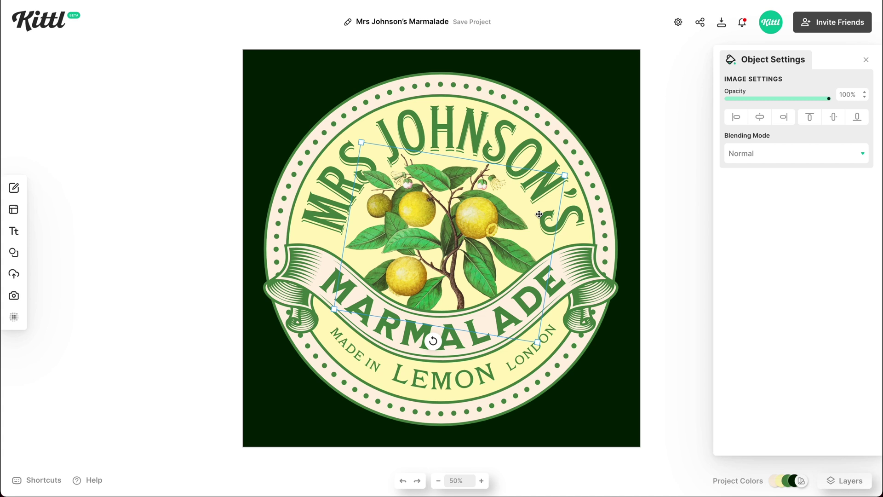
key(Delete)
Replace the curved heading text at the top of the label with "FRENCH BLOOM".
click(460, 143)
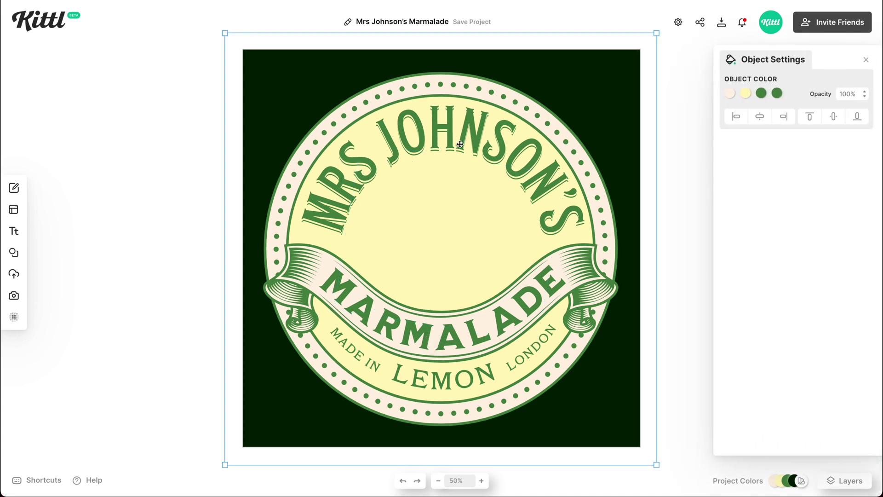
double_click(460, 144)
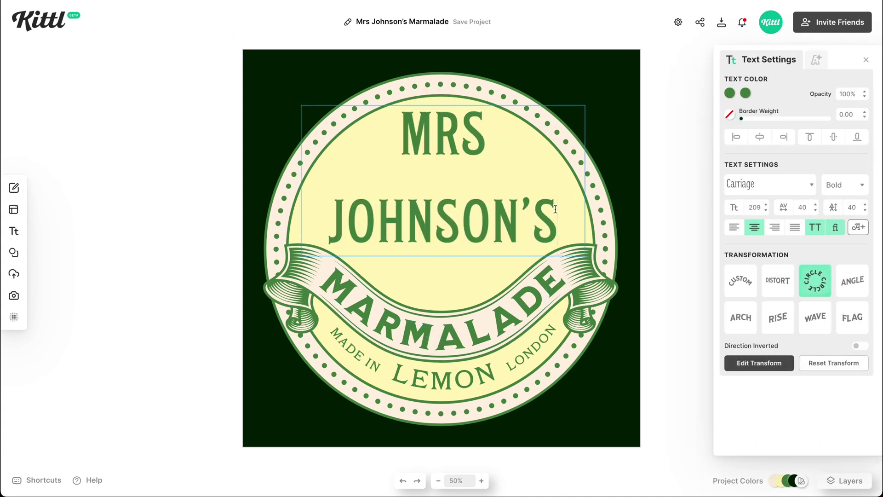
drag(556, 210, 409, 136)
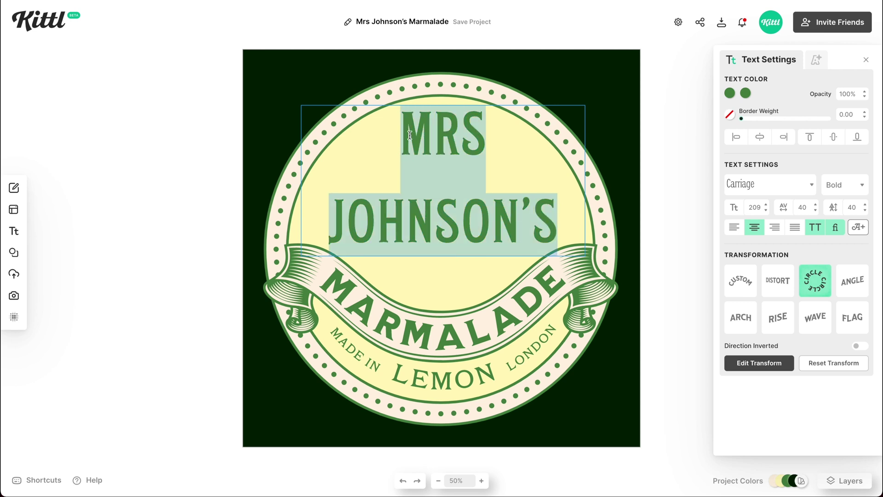
text(FR)
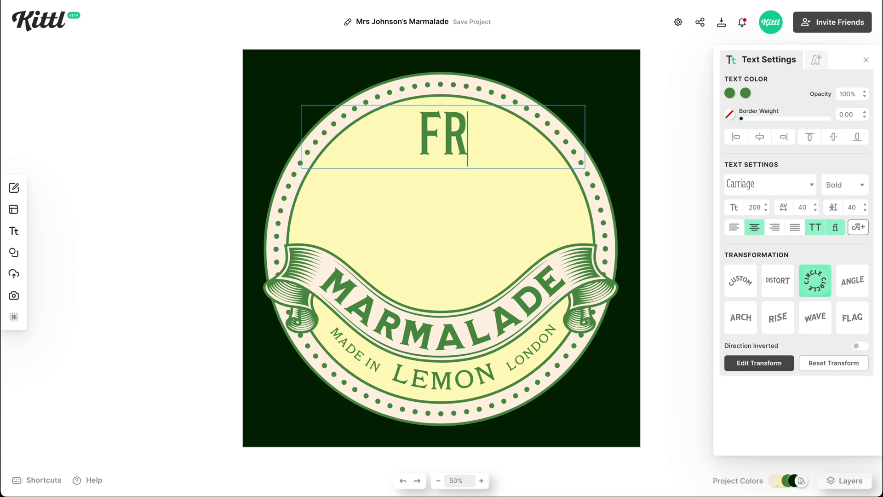
text(EC)
key(BackSpace)
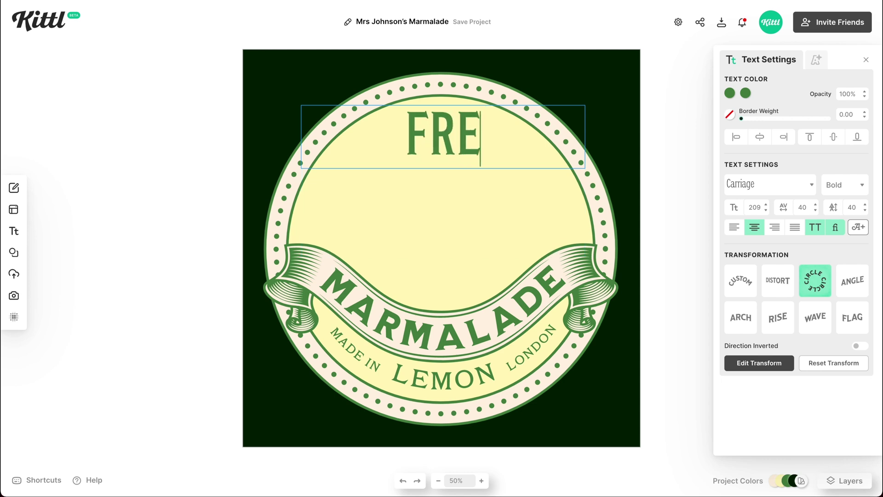
text(NCH)
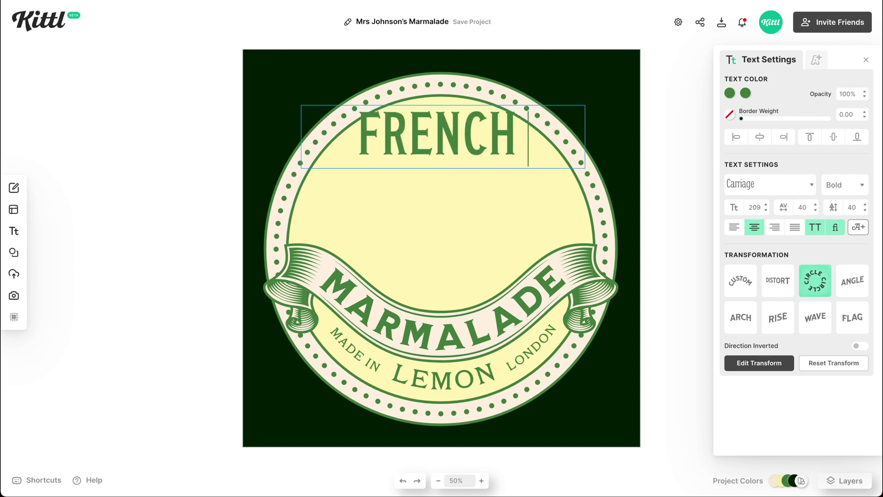
text( BLOOM)
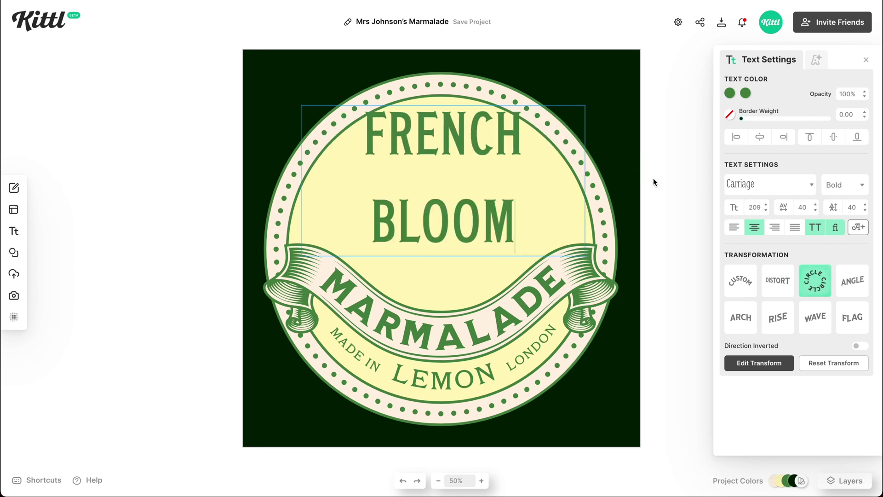
key(Escape)
Replace the MARMALADE text on the ribbon banner with "WILDFLOWER".
click(467, 340)
click(445, 340)
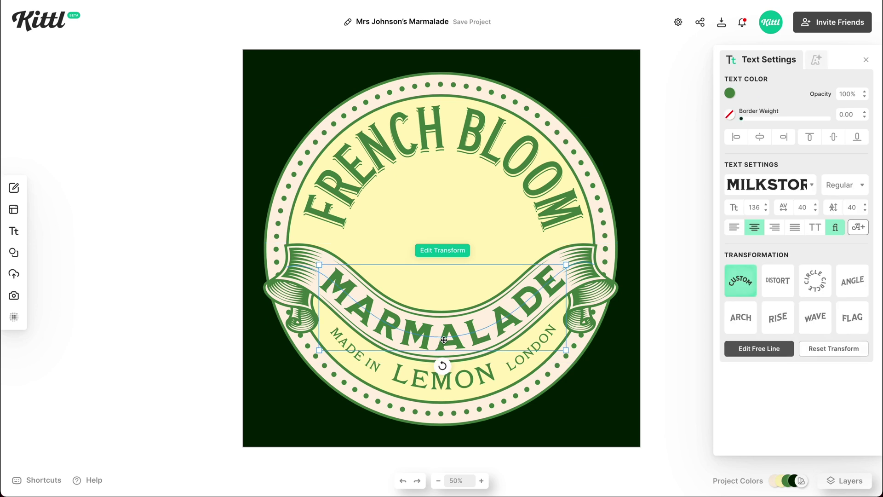
double_click(460, 330)
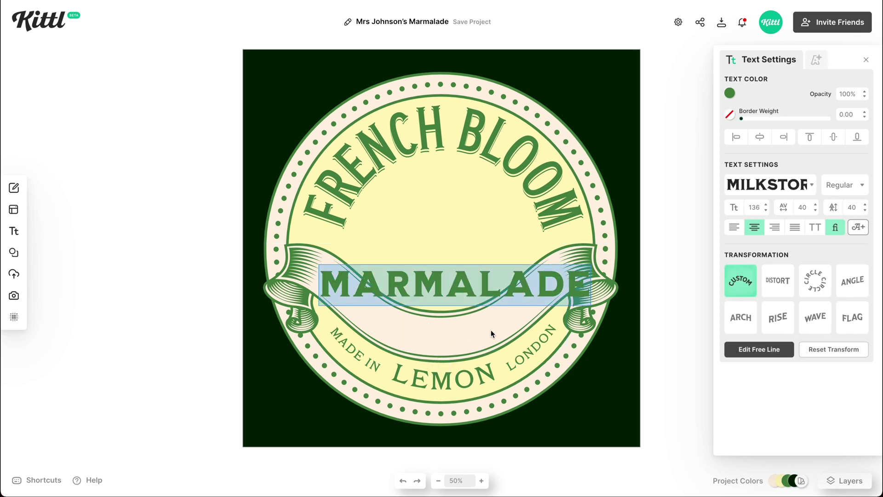
text(WILDFLOWER)
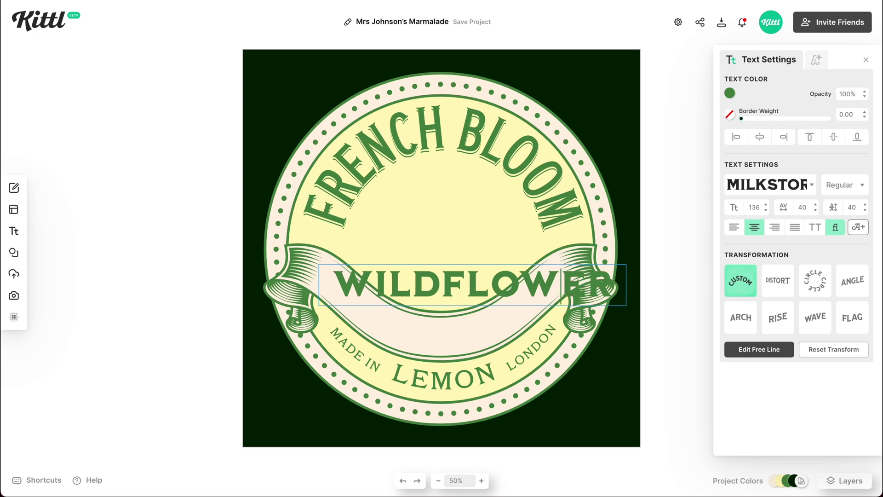
key(Escape)
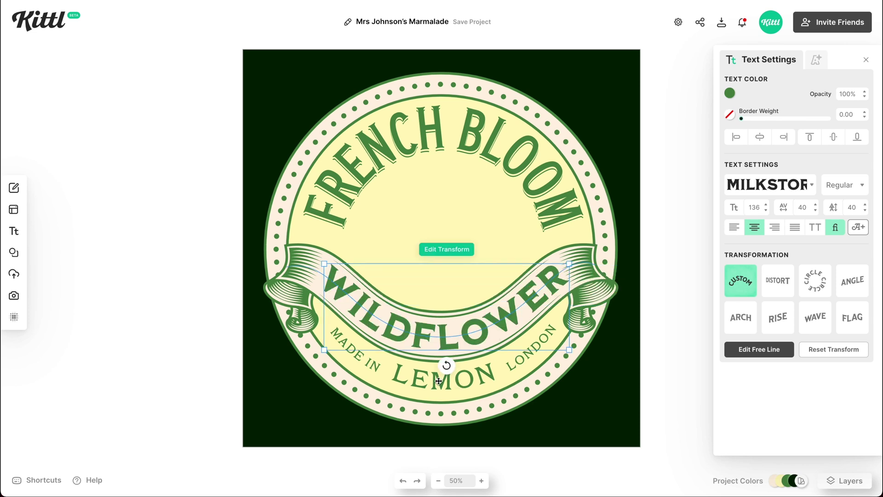
Replace the word LEMON below the banner with "SOAP" and LONDON with "PARIS".
double_click(438, 381)
text(SOAP)
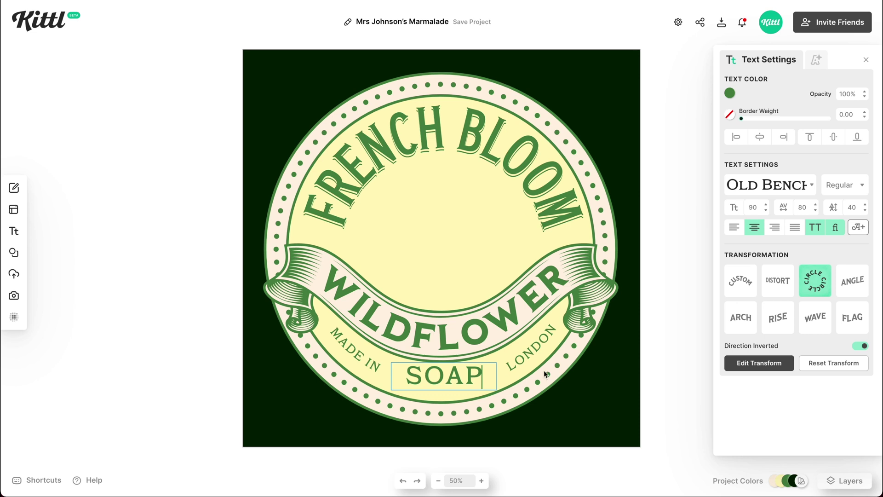
double_click(529, 357)
text(P)
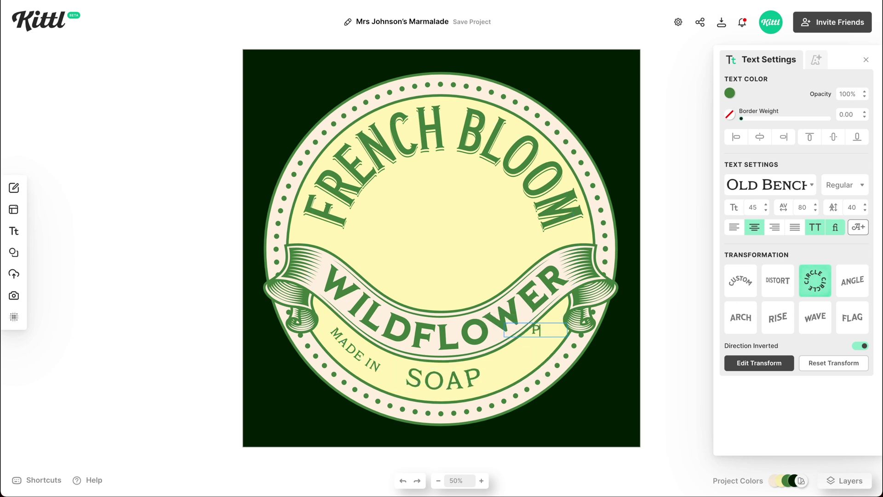
text(ARIS)
key(Escape)
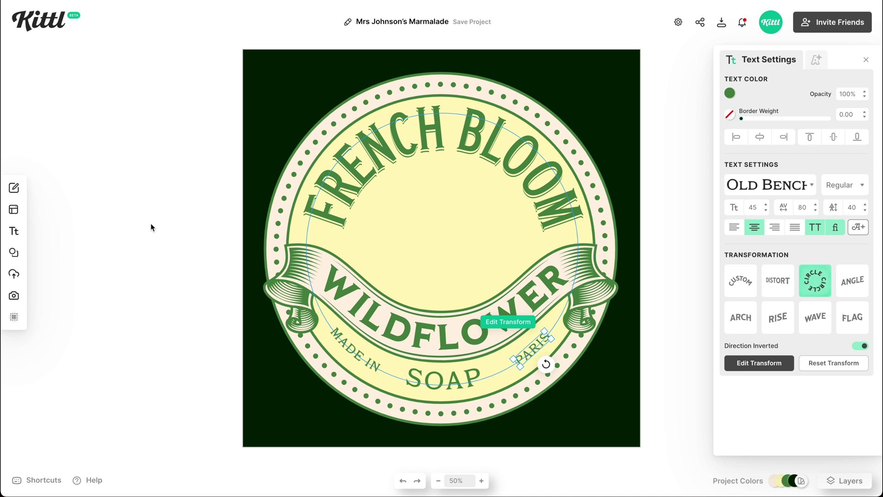
click(189, 224)
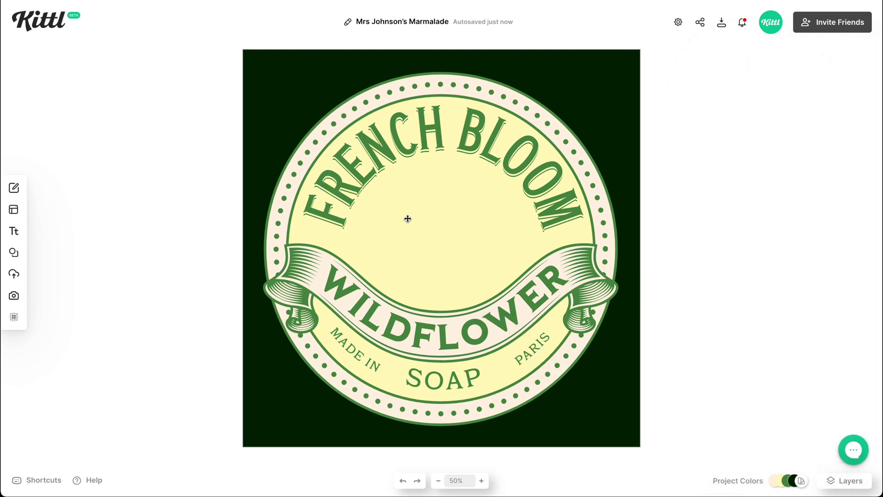
Show the complete Vintage Flowers collection among the illustration elements.
click(14, 254)
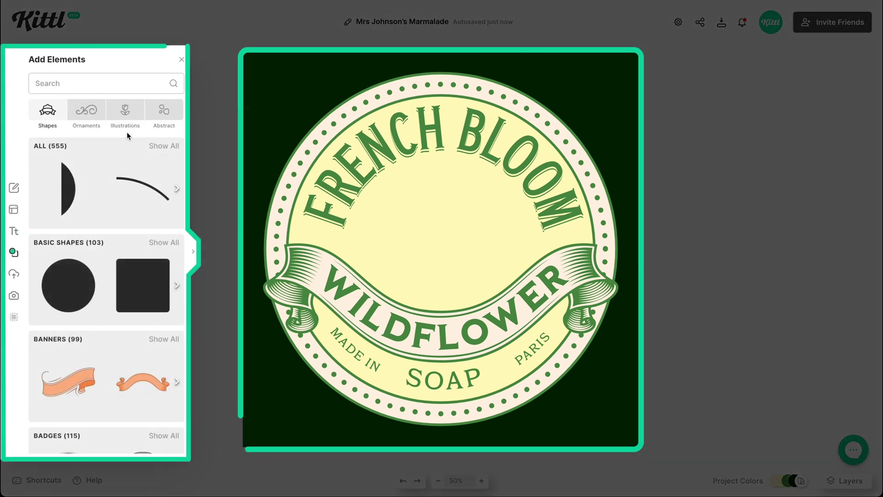
click(131, 111)
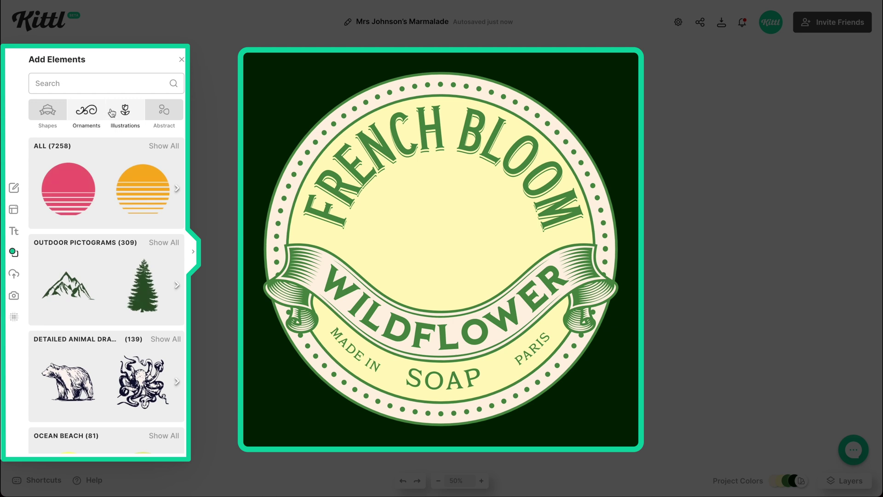
scroll(136, 235, down, 5)
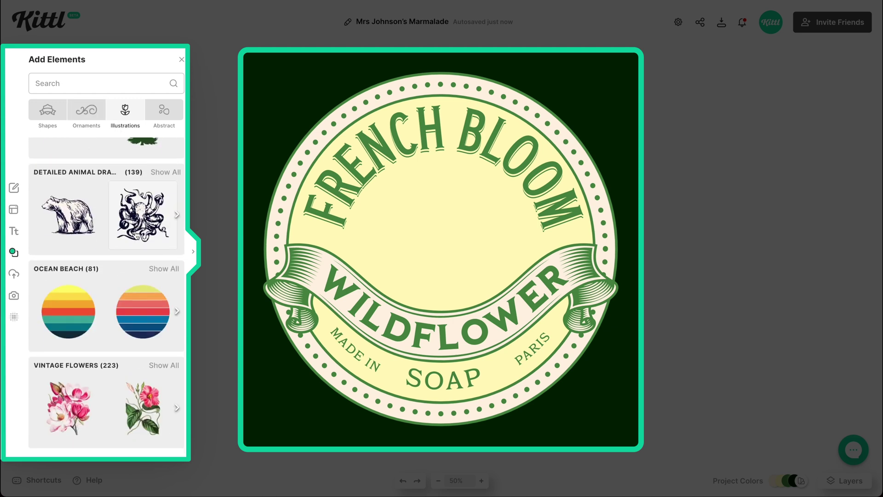
scroll(136, 235, down, 2)
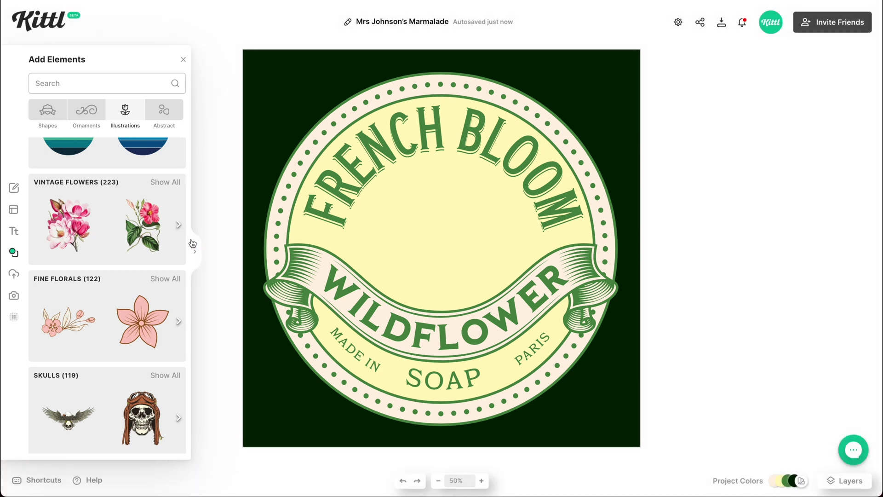
click(193, 243)
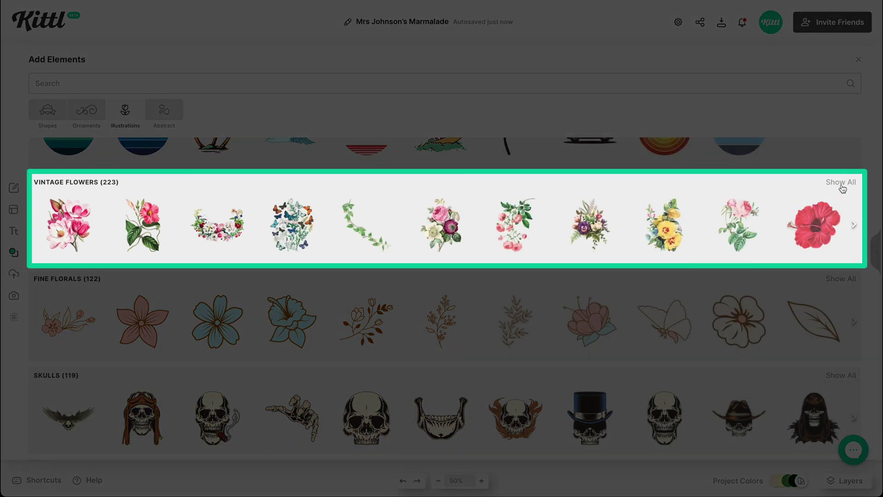
click(840, 182)
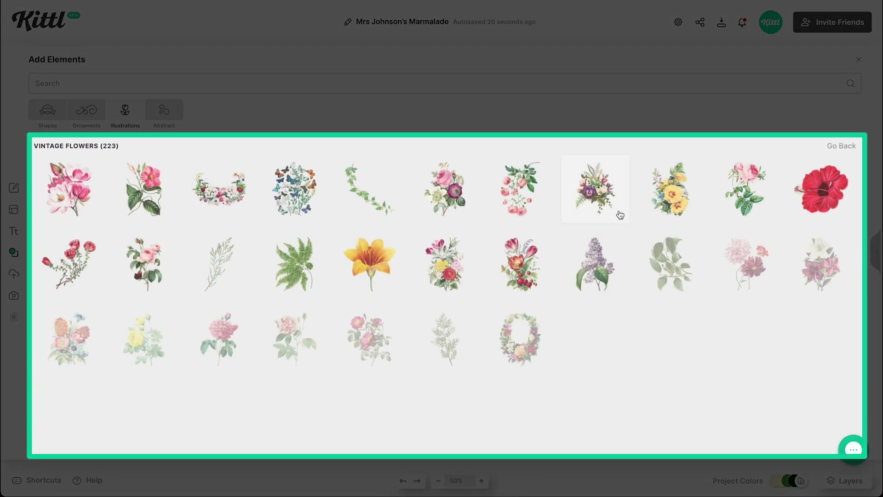
Add the vintage illustration of six red, white and dark striped carnations to the design and return to the canvas.
scroll(400, 224, down, 2)
scroll(401, 226, down, 5)
scroll(402, 225, down, 8)
scroll(462, 263, down, 3)
scroll(461, 264, up, 6)
scroll(461, 264, up, 5)
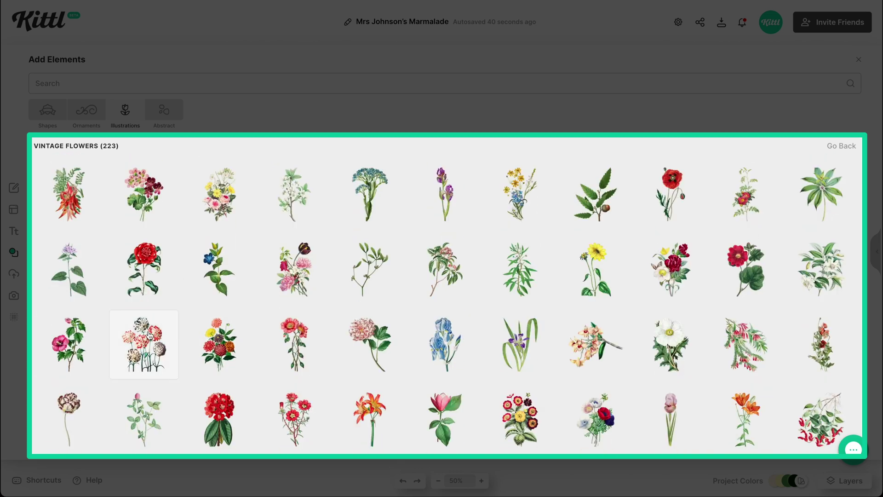
click(152, 340)
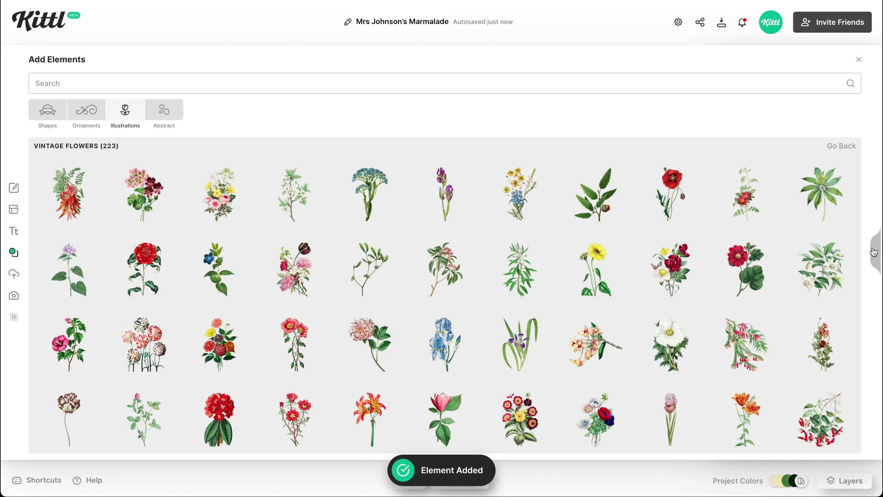
click(873, 252)
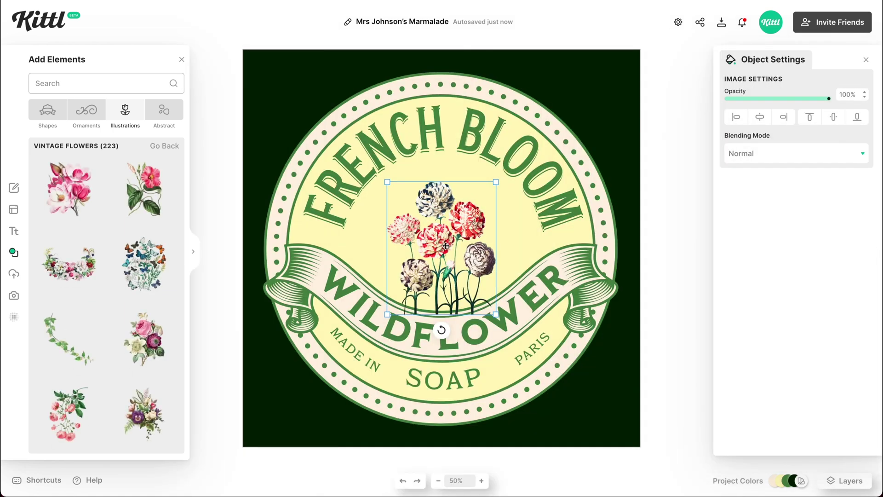
Enlarge the carnation illustration to about one and a half times its size and centre it beneath the FRENCH BLOOM heading.
drag(495, 314, 567, 365)
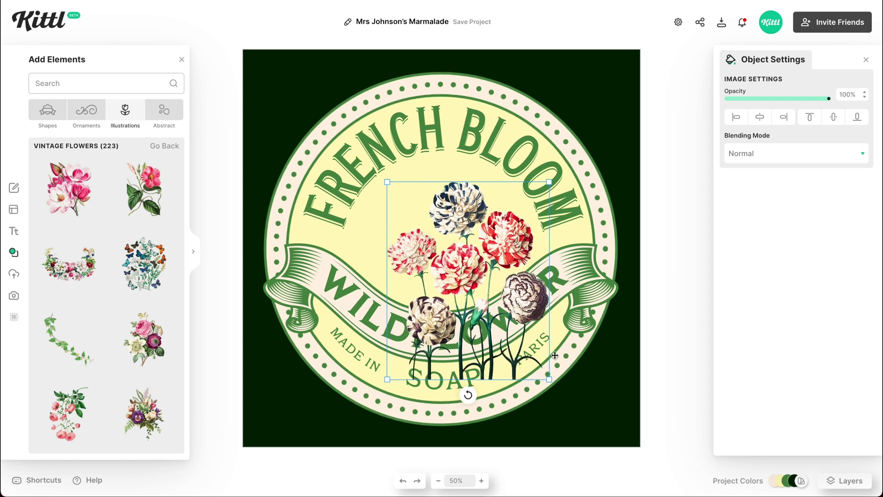
drag(458, 259, 434, 233)
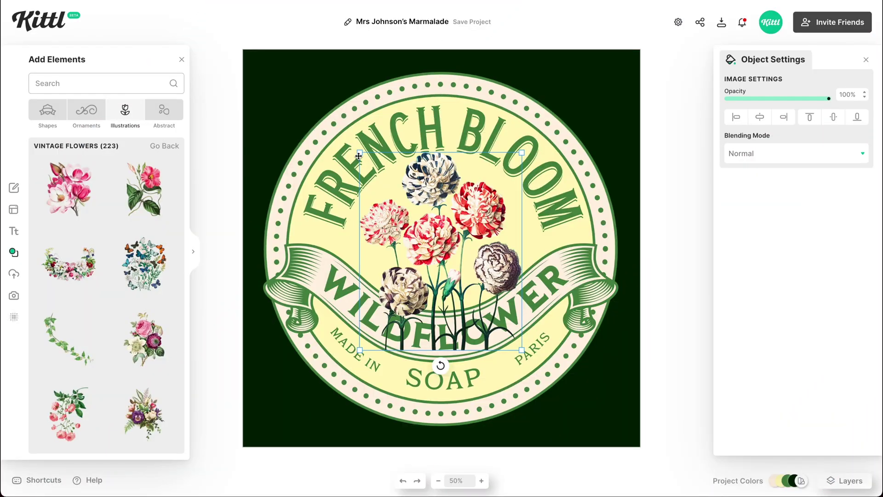
drag(451, 192, 449, 189)
Bring the WILDFLOWER text and the ribbon banner together to the front, over the flower stems.
click(550, 281)
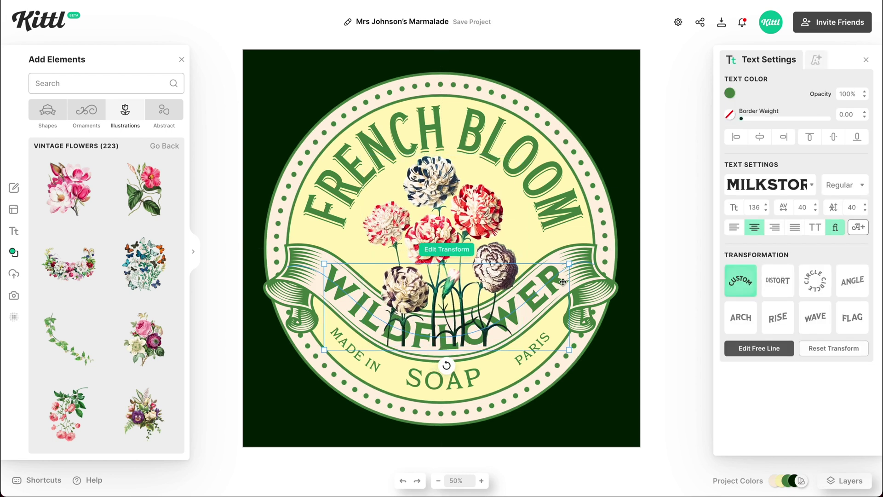
click(586, 280)
right_click(560, 278)
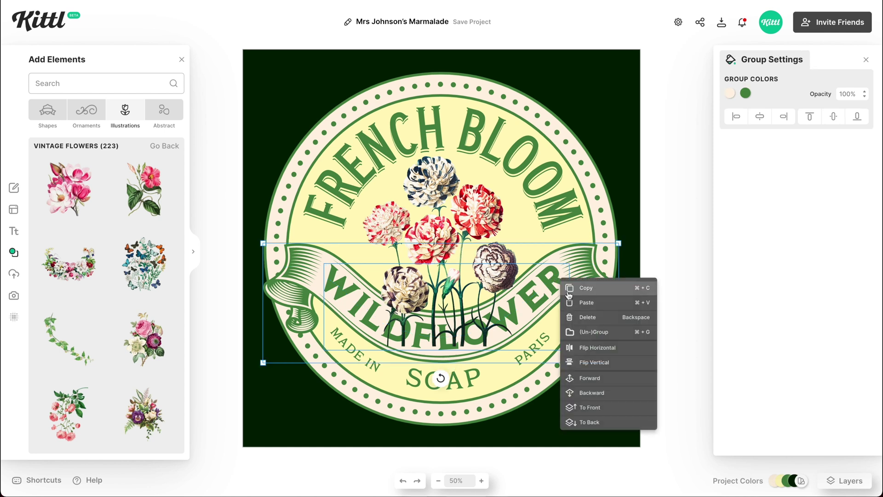
click(627, 409)
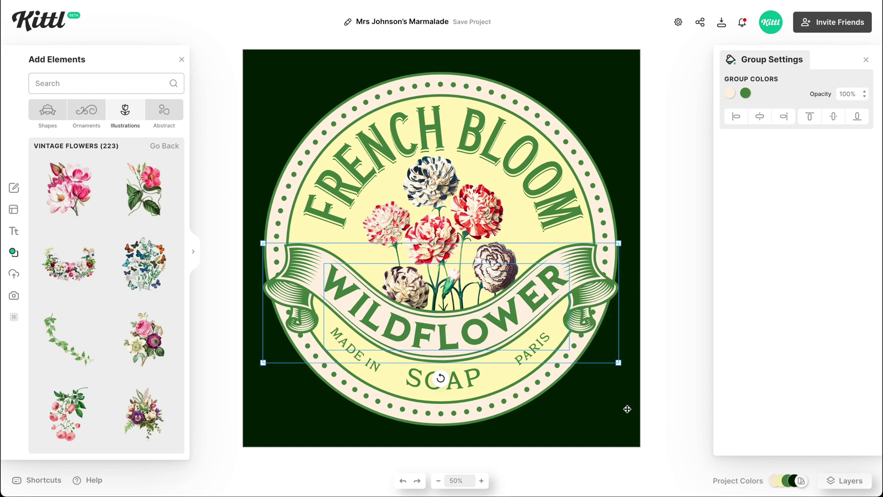
Add the first sunburst from the Rays ornaments to the label design.
click(473, 209)
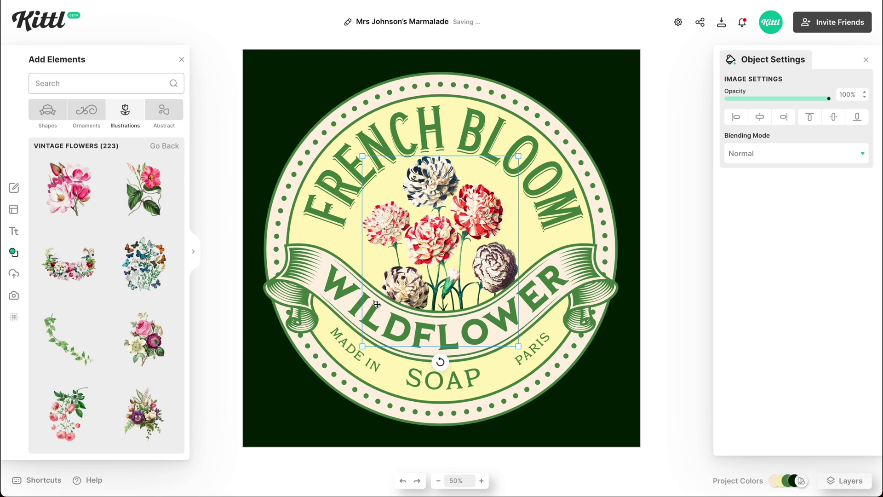
click(163, 146)
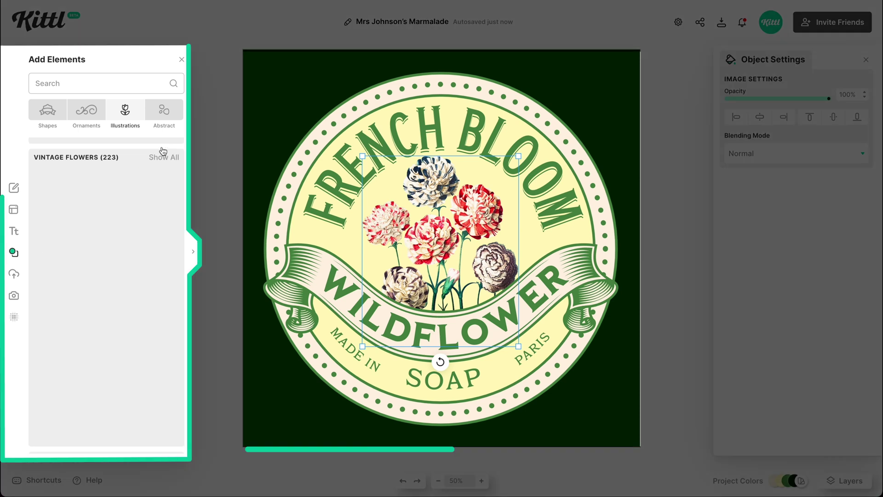
click(86, 111)
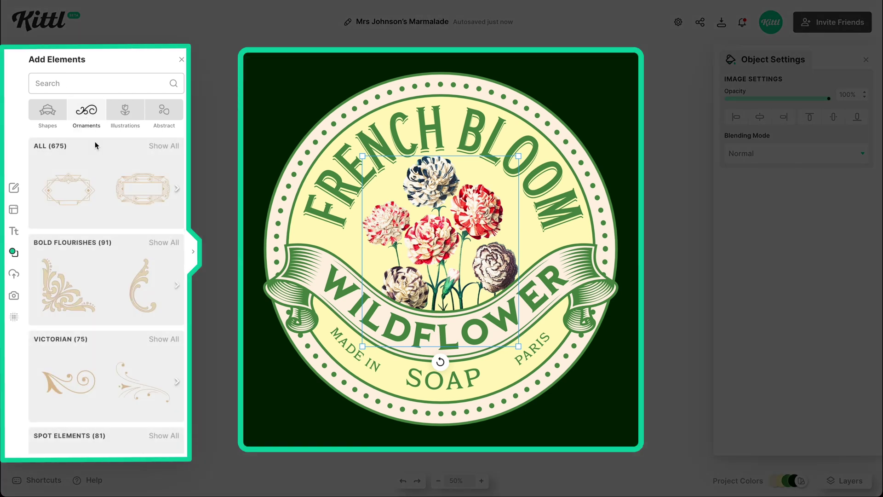
scroll(109, 243, down, 3)
scroll(110, 247, down, 8)
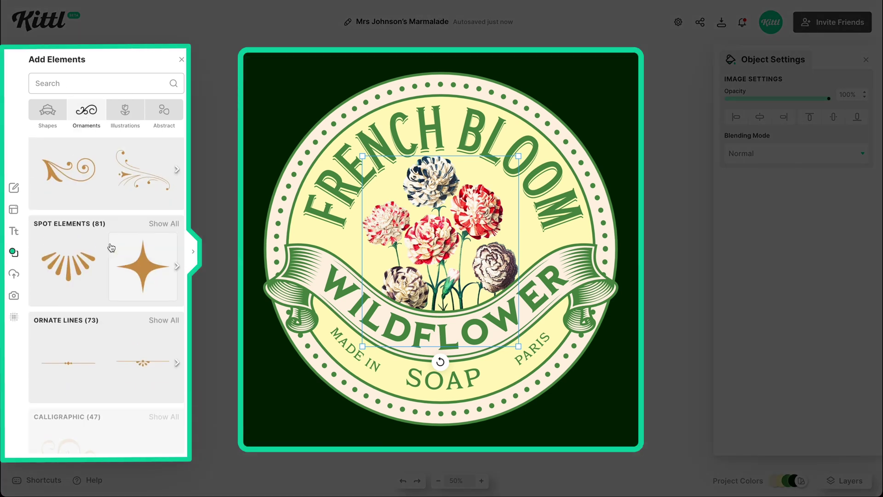
scroll(111, 247, down, 6)
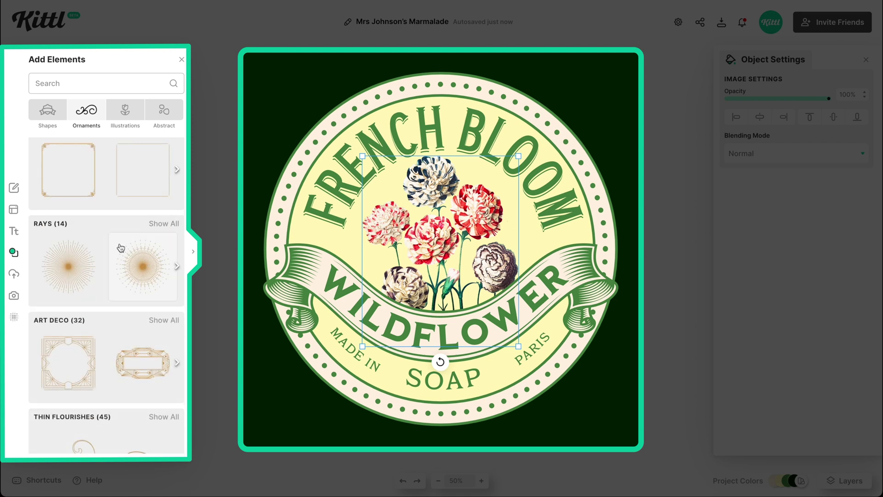
drag(78, 274, 638, 381)
Shrink the sunburst to about four-fifths of its size and centre it horizontally and vertically on the canvas.
click(760, 115)
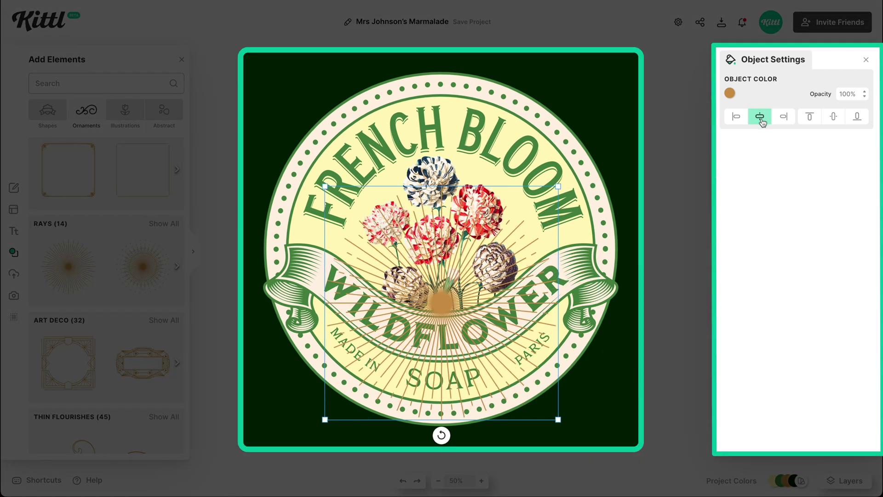
click(833, 117)
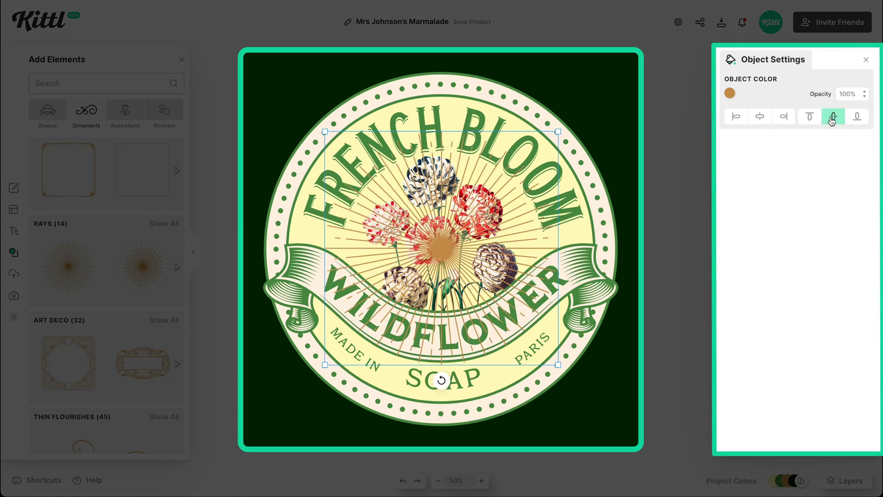
drag(325, 132, 383, 152)
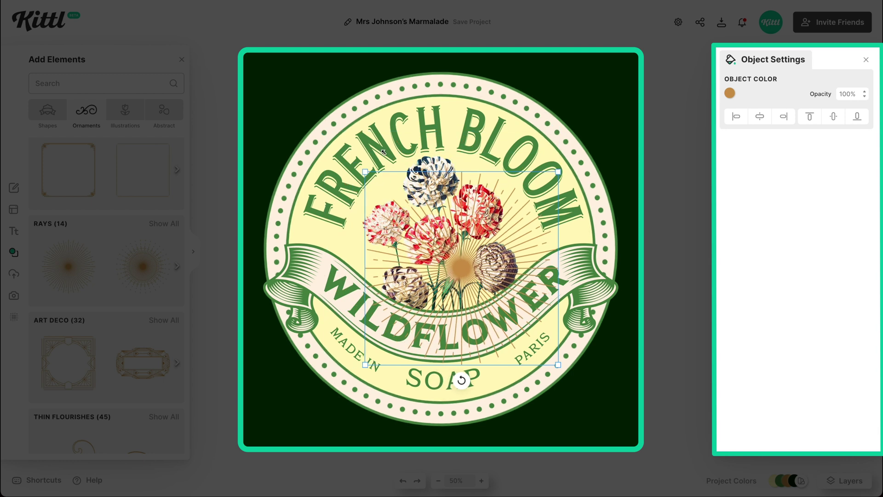
click(759, 117)
click(834, 118)
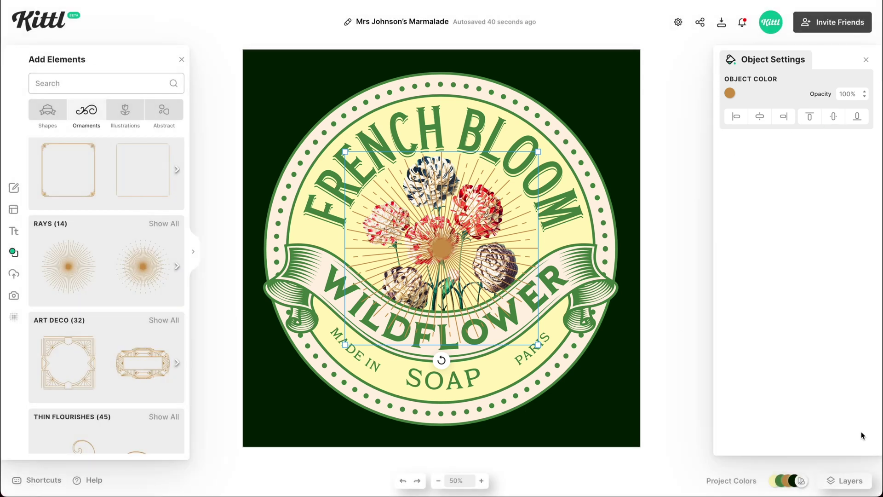
Reorder the layers so the sunburst sits directly beneath the carnation illustration and the ribbon, then deselect it.
click(846, 480)
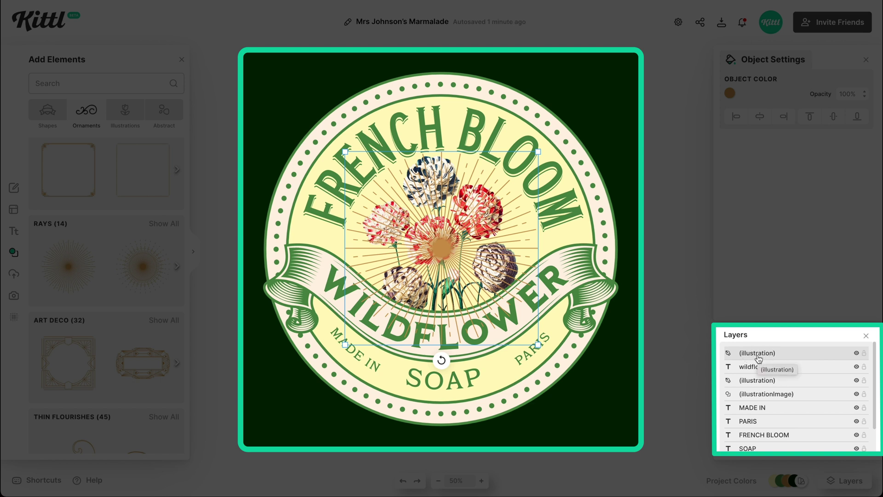
drag(758, 358, 763, 404)
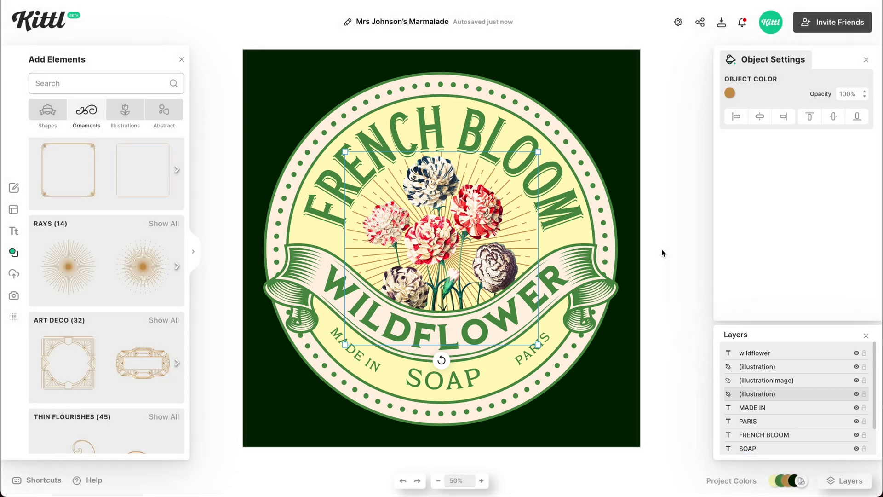
click(661, 249)
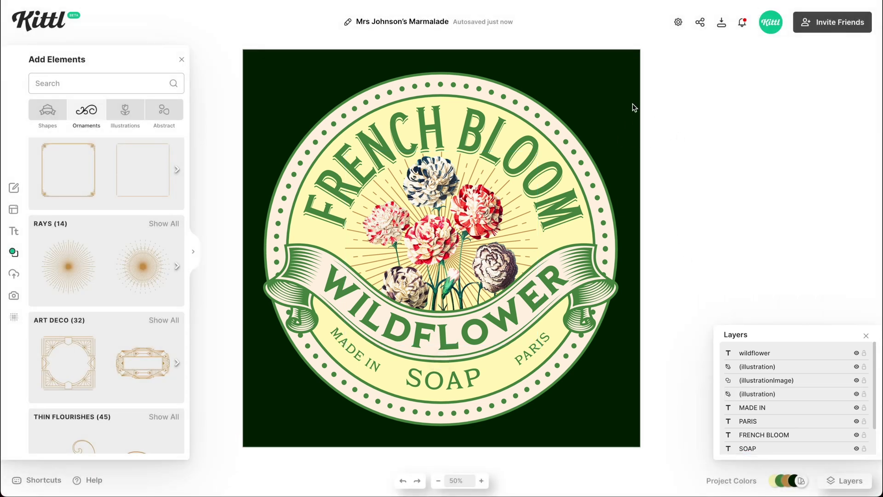
Change the canvas background colour to white (ffffff).
click(613, 96)
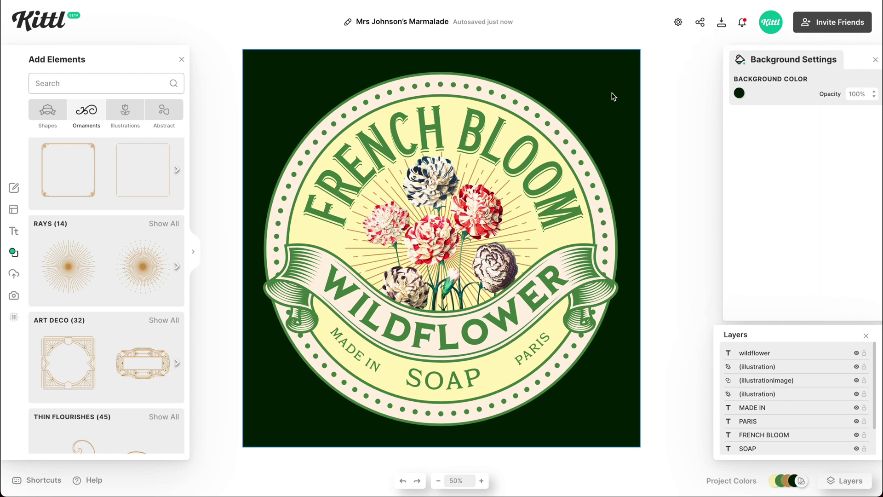
click(729, 94)
drag(640, 132, 573, 102)
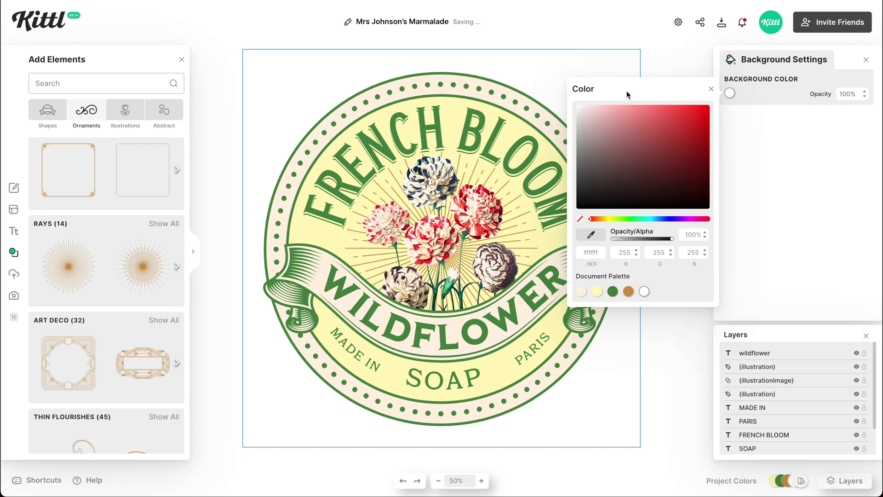
click(699, 330)
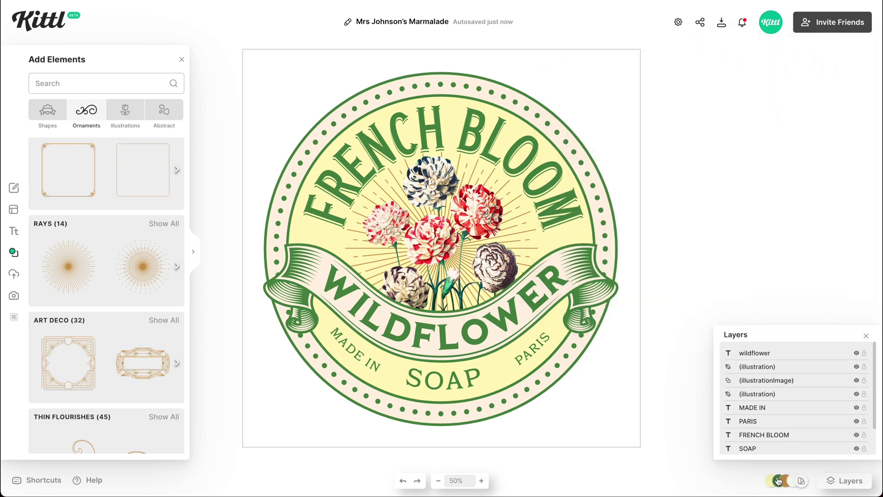
Change the green project colour to golden brown (9e7c43) across the whole label.
click(866, 337)
mouse_move(749, 482)
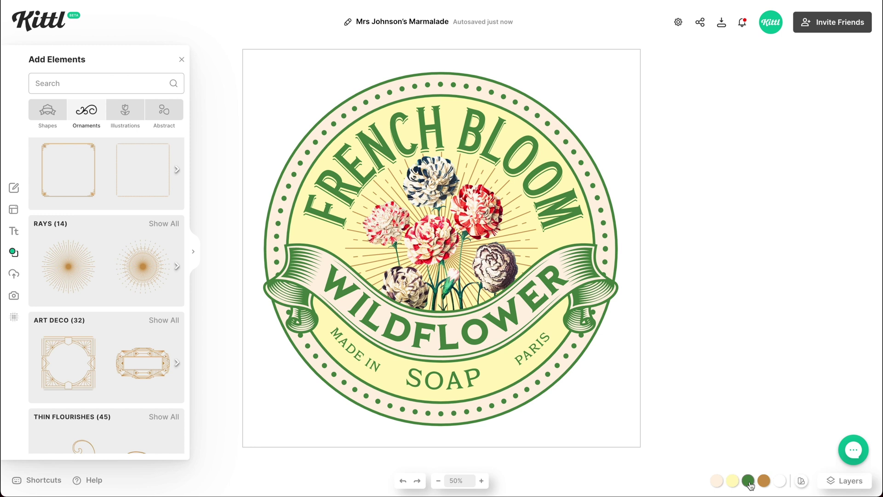
click(748, 481)
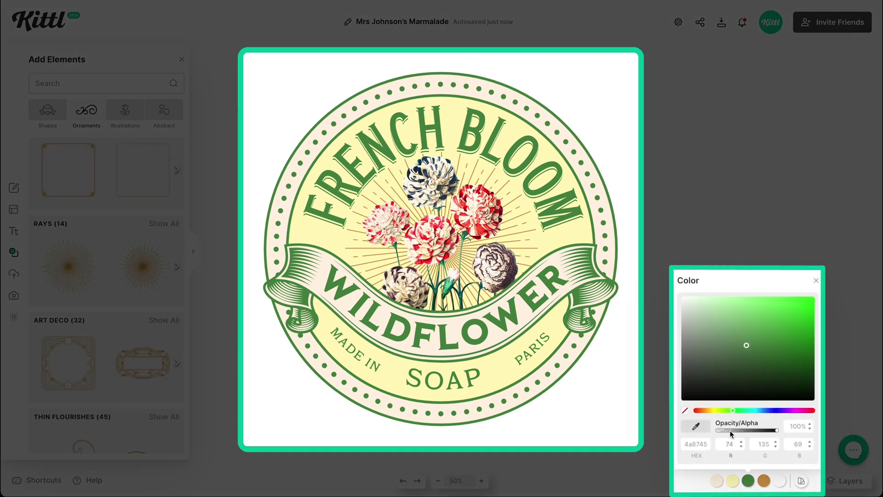
click(707, 411)
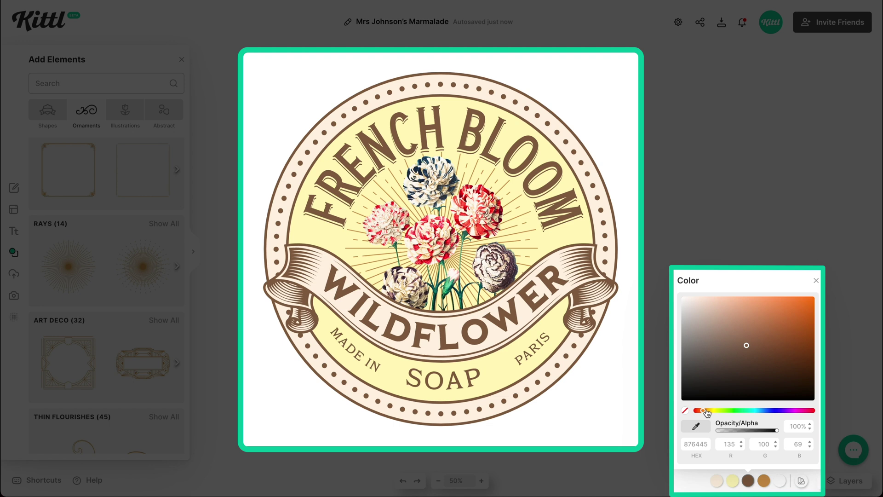
drag(758, 344, 759, 340)
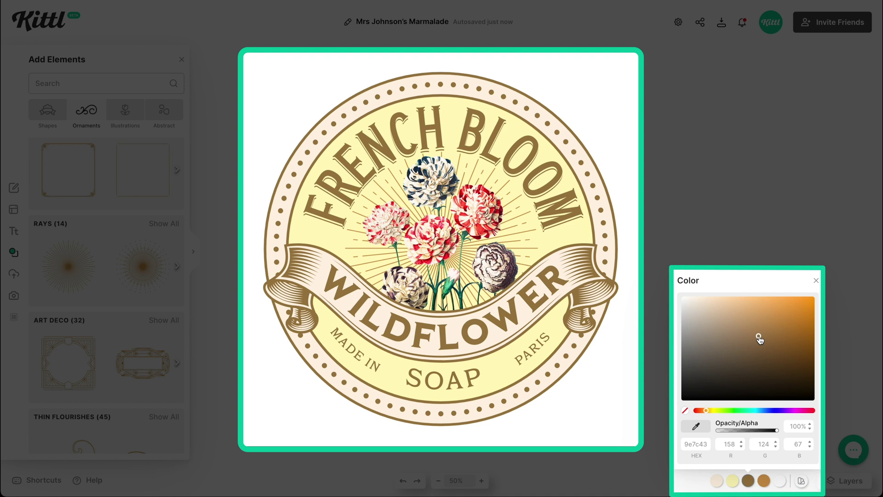
Change the pale yellow project colour of the inner circle to pale aqua.
click(732, 481)
click(740, 410)
click(691, 306)
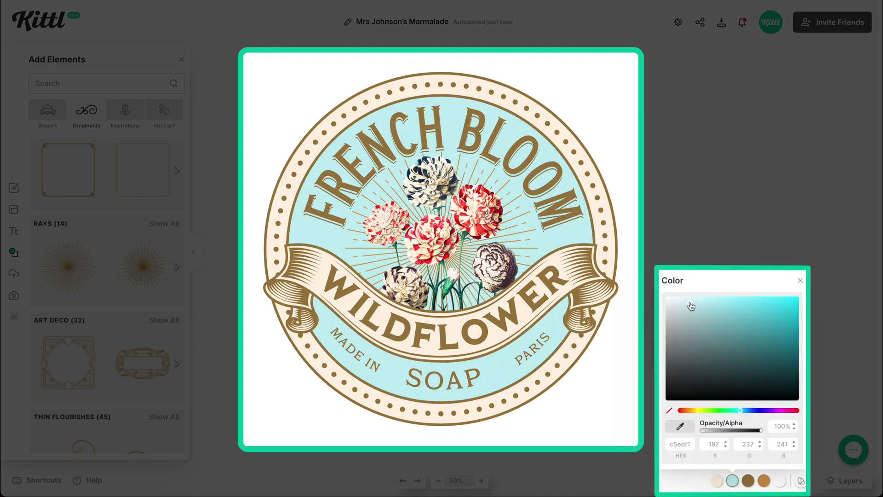
Change the cream project colour of the border and ribbon to pale pink (ffe3e3).
click(716, 480)
click(657, 410)
drag(658, 397, 665, 291)
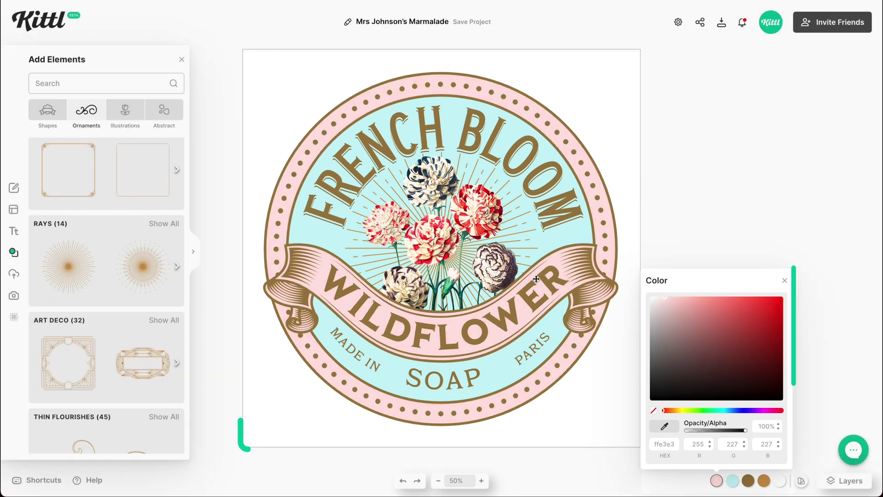
Recolour the sunburst to a slightly darker aqua (98dce1) than the inner circle and enlarge it slightly behind the flowers.
click(536, 278)
click(730, 93)
click(597, 291)
click(616, 118)
drag(616, 119, 619, 118)
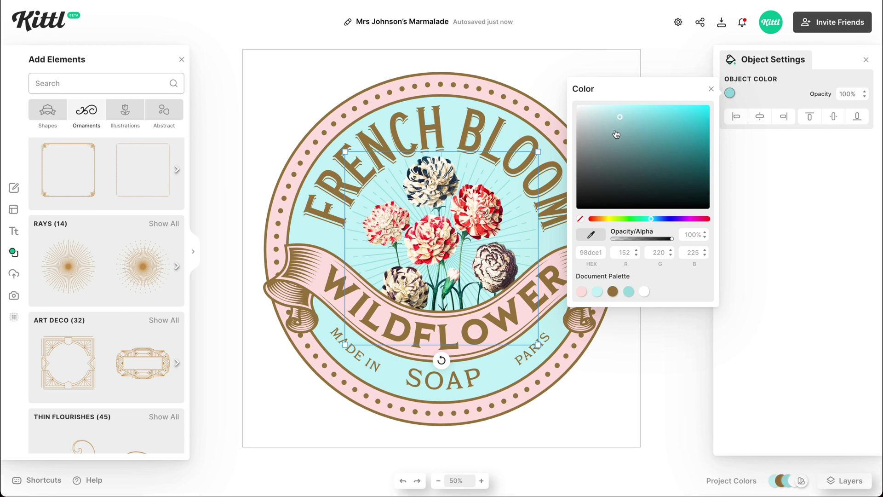
click(751, 150)
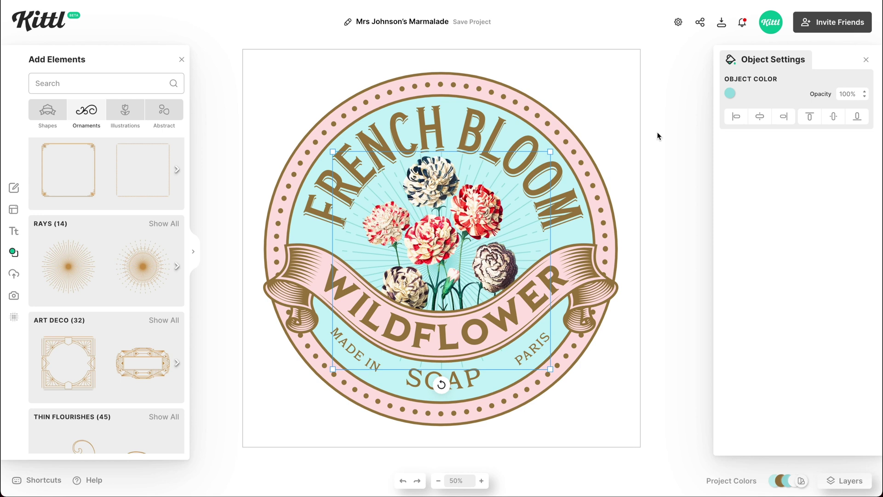
click(658, 215)
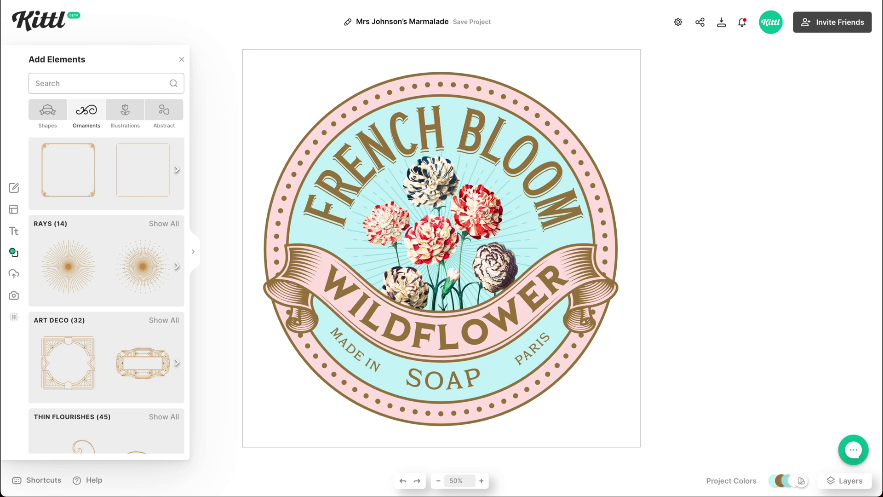
Set the letter spacing of the FRENCH BLOOM heading to 60.
click(537, 182)
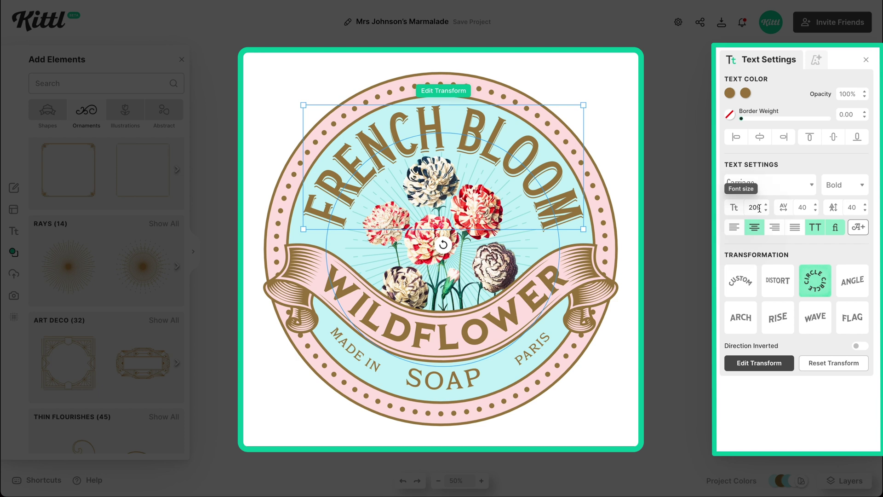
double_click(753, 208)
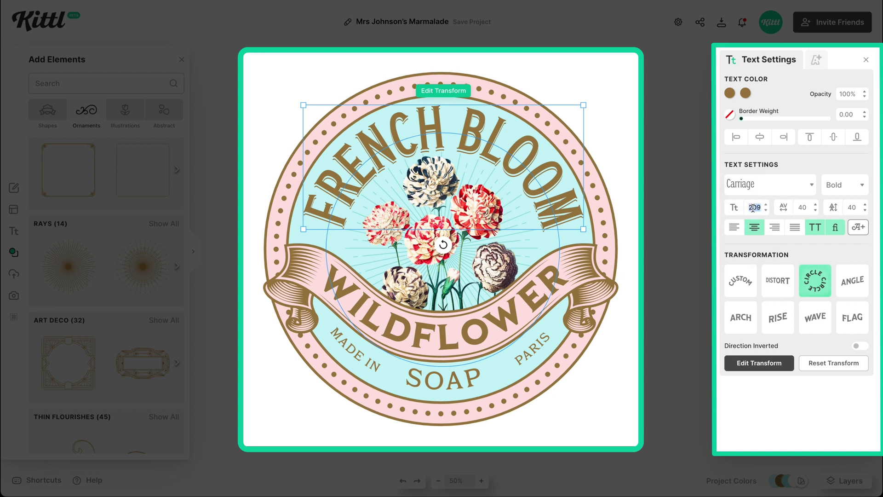
double_click(803, 207)
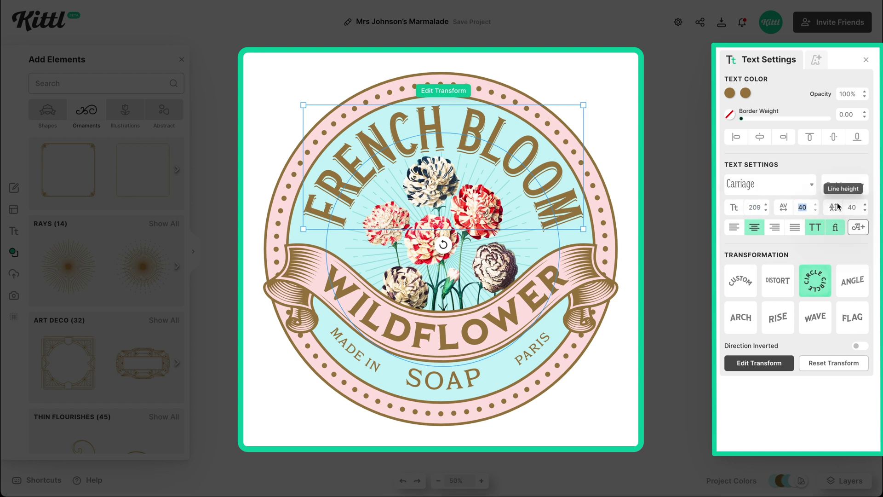
text(80)
double_click(803, 208)
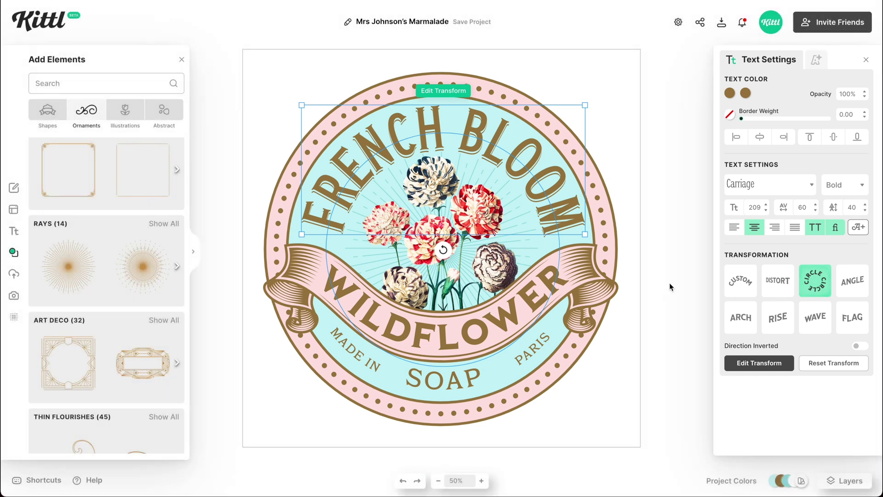
click(670, 286)
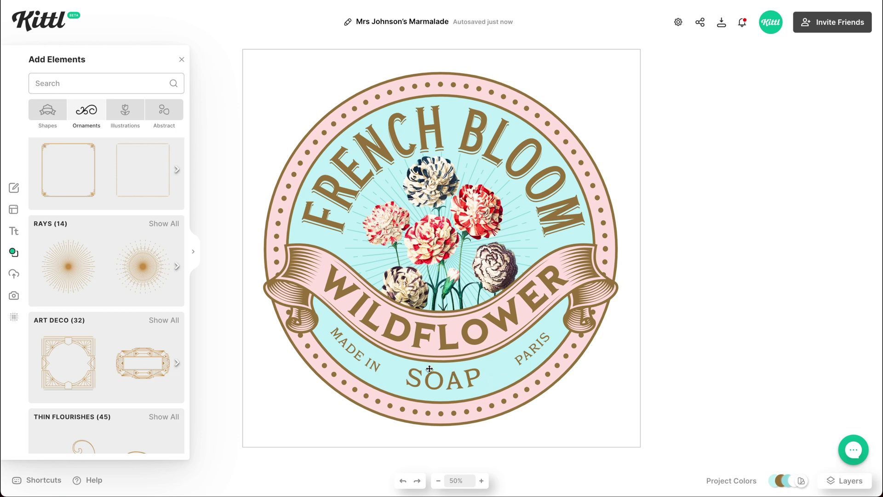
Add a small multi-pointed starburst from the Spot Elements ornaments on each side of the word SOAP.
scroll(116, 274, down, 3)
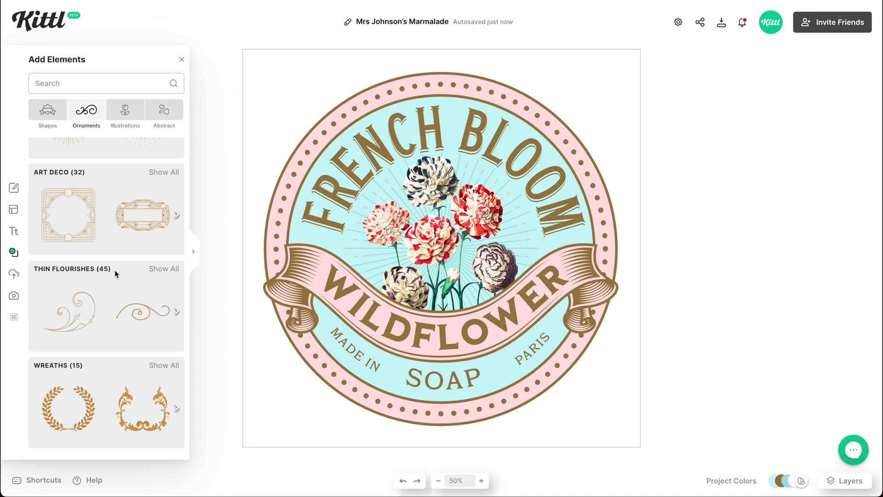
scroll(115, 270, up, 15)
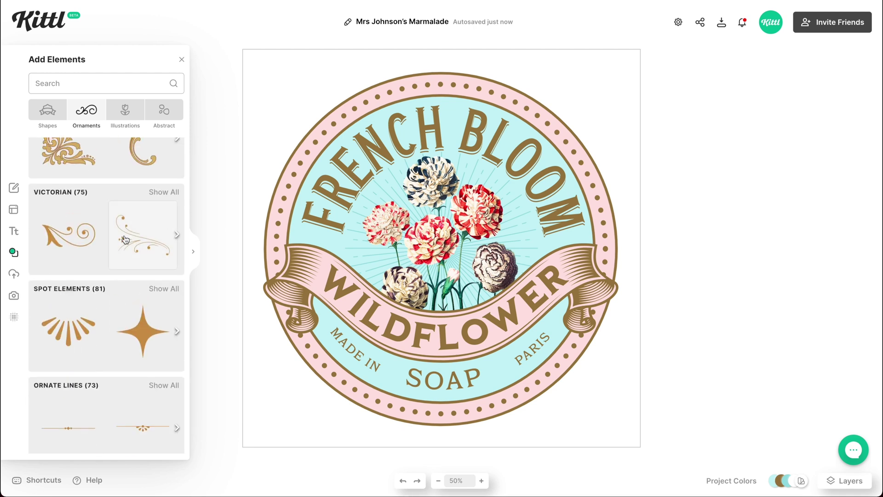
click(162, 289)
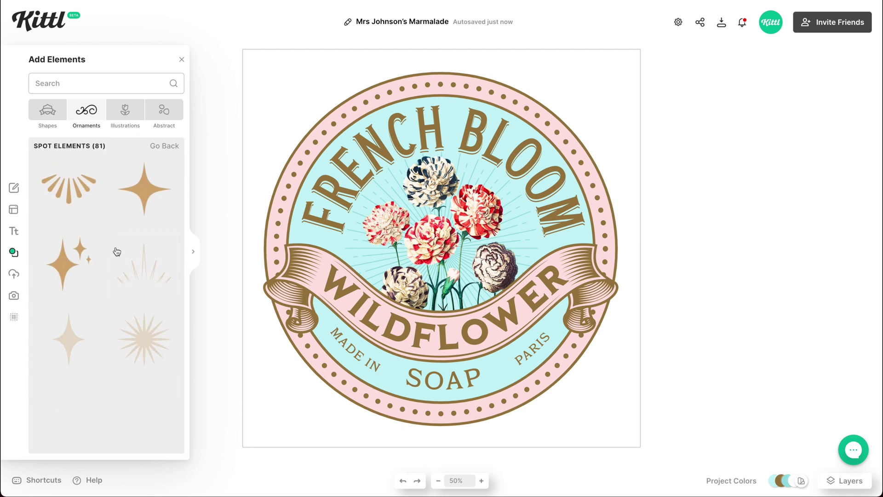
scroll(116, 251, down, 5)
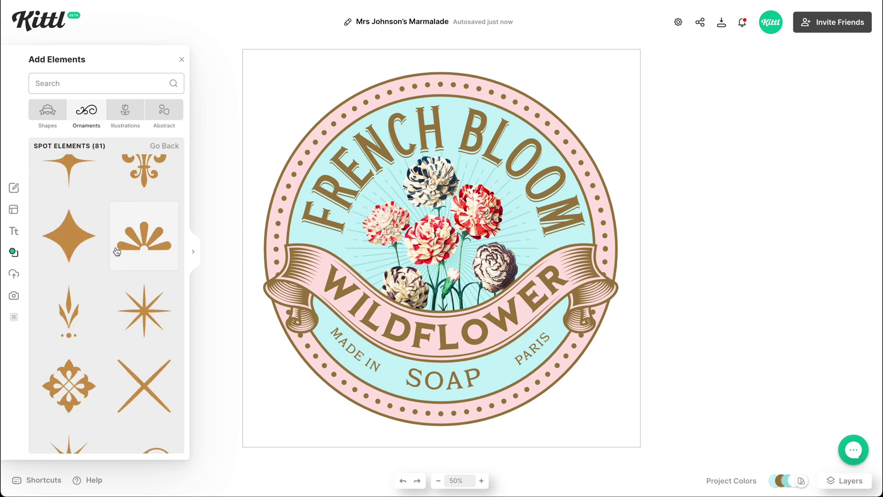
scroll(117, 251, down, 8)
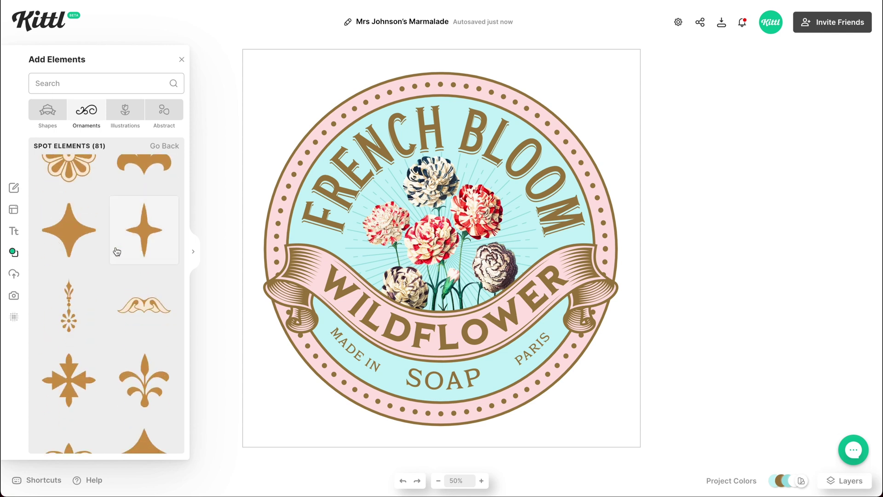
scroll(117, 251, down, 10)
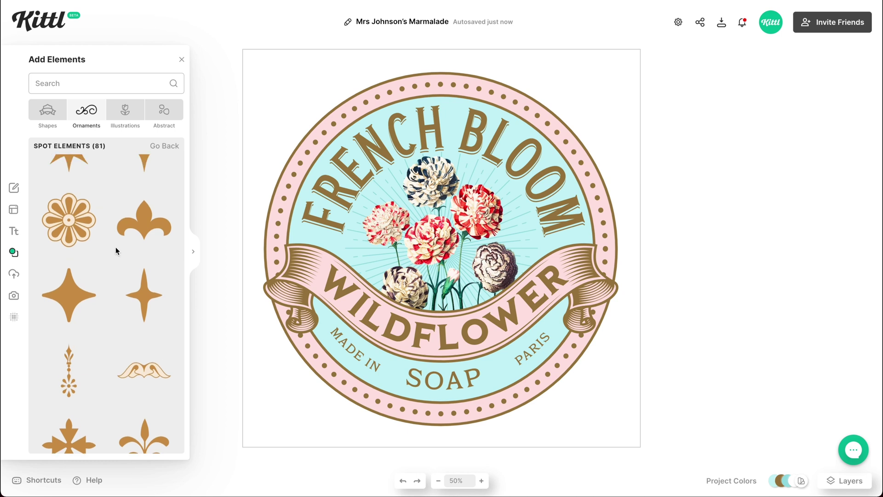
scroll(117, 251, up, 1)
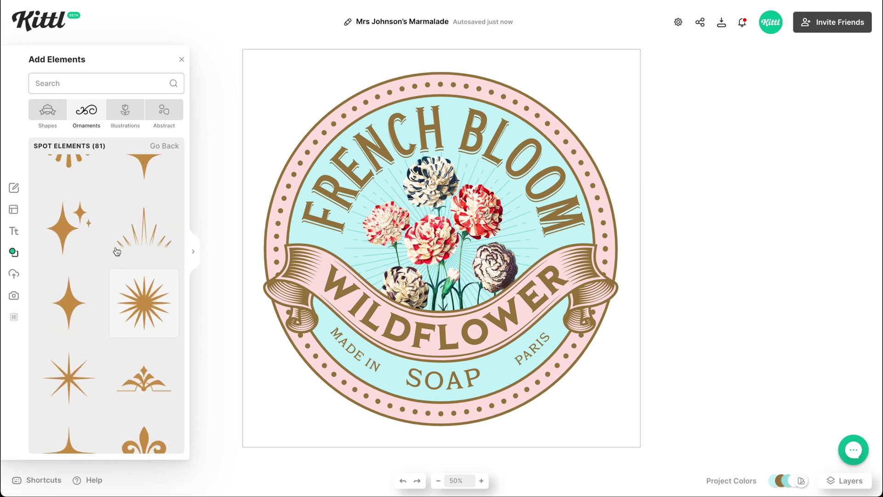
drag(147, 306, 394, 364)
drag(421, 338, 517, 385)
click(590, 407)
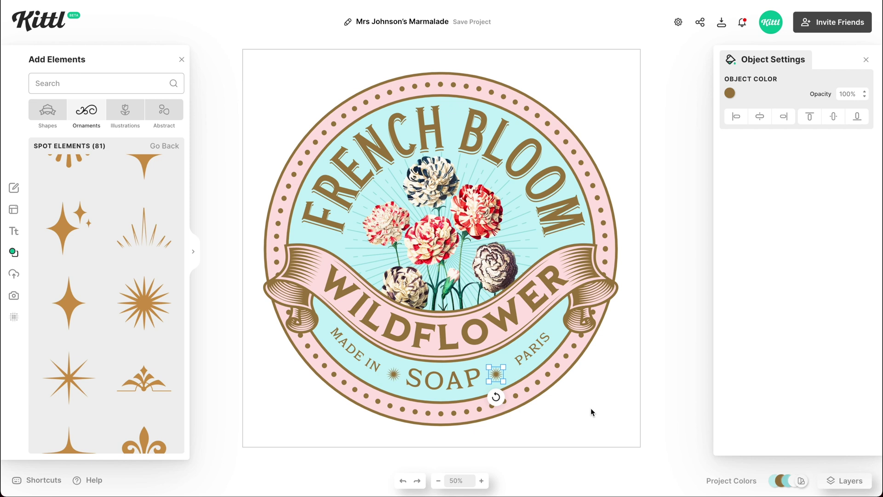
Widen the letter spacing of the curved PARIS text to 140 and close the elements library.
click(539, 348)
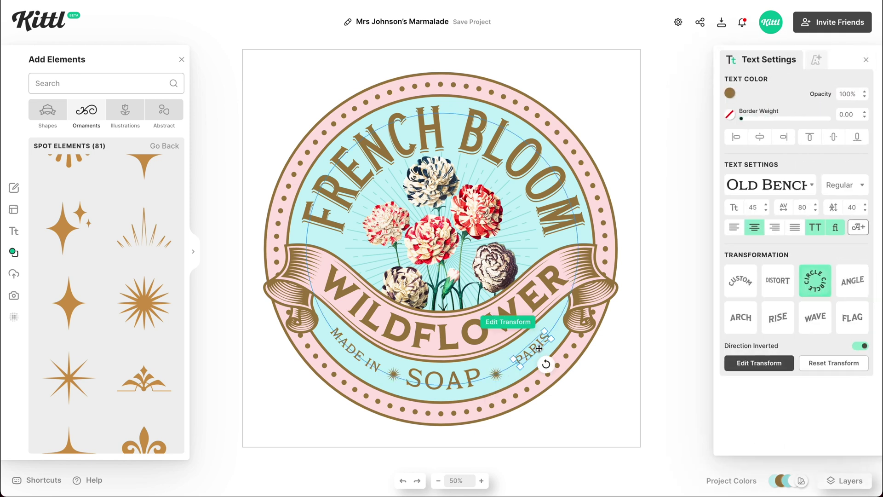
double_click(803, 207)
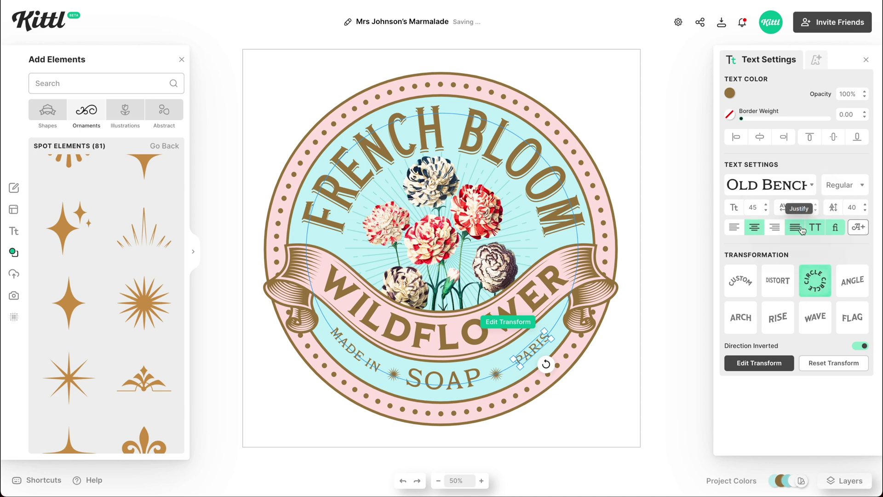
text(1)
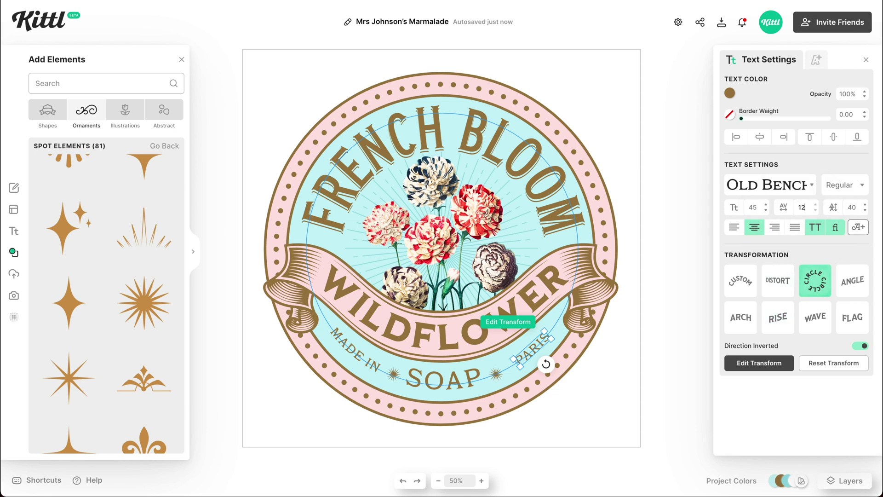
text(40)
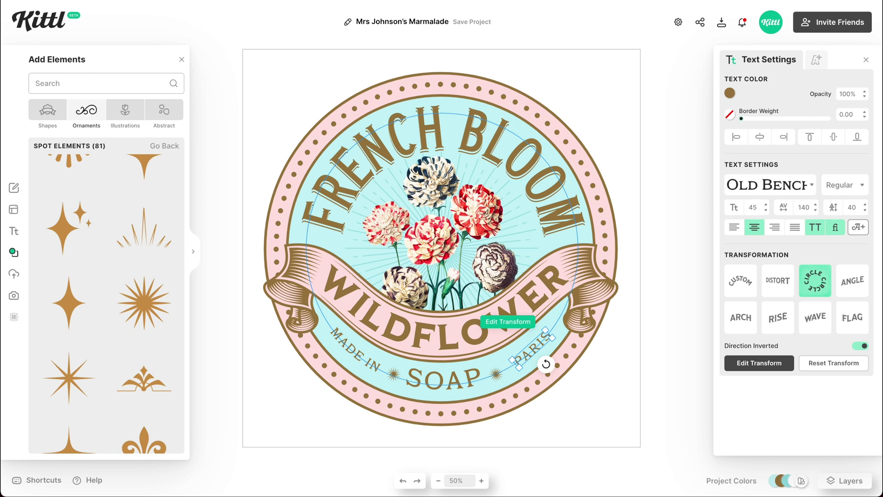
double_click(803, 207)
text(1)
click(668, 231)
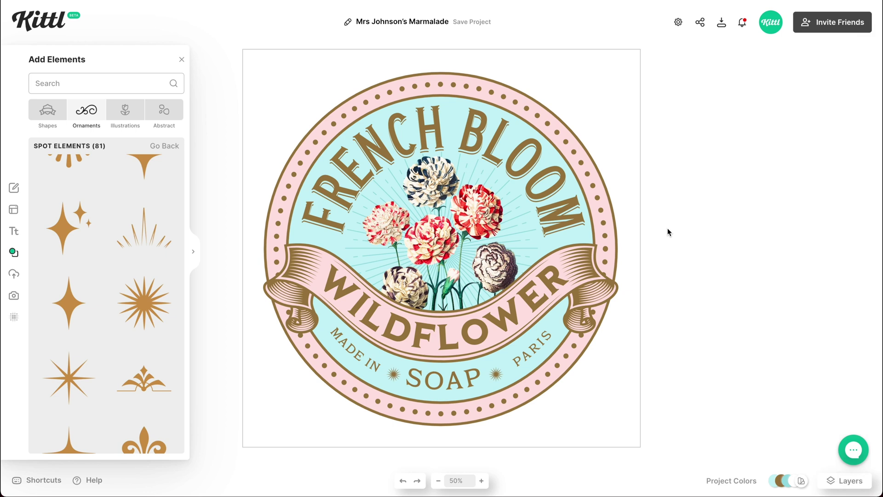
click(211, 150)
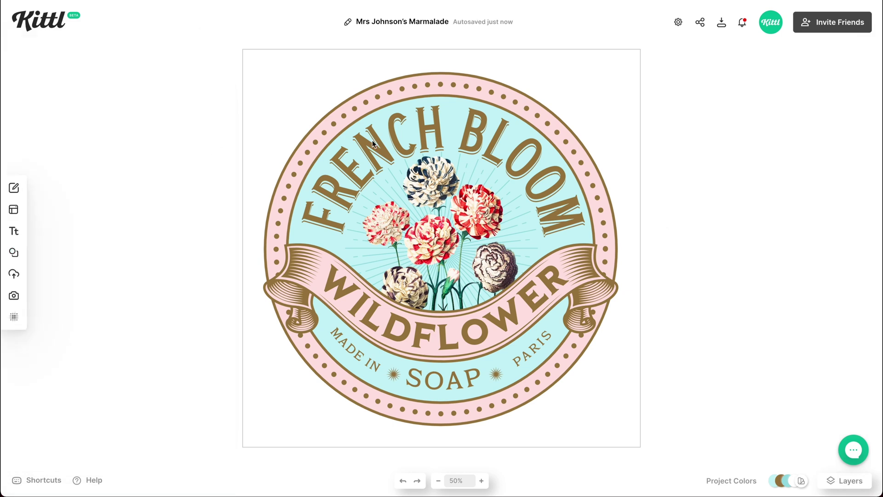
Rename the design as French Bloom Soap and open its download options.
triple_click(405, 23)
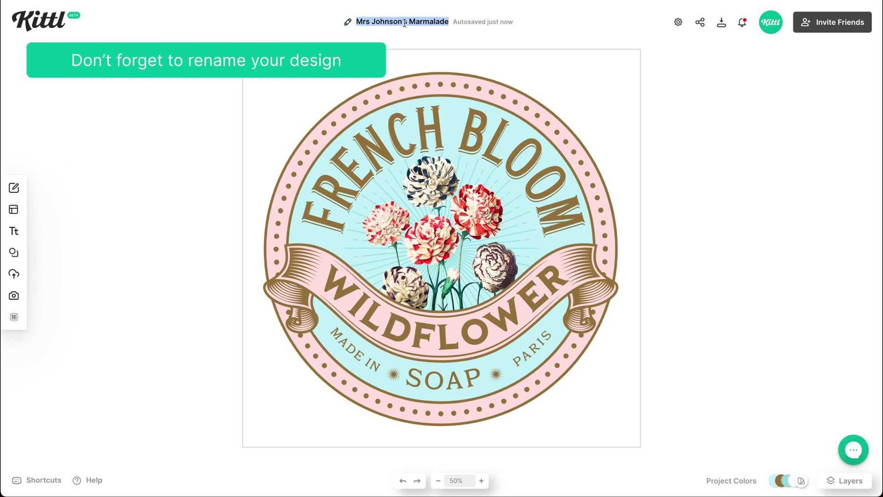
text(French Bloom Soap)
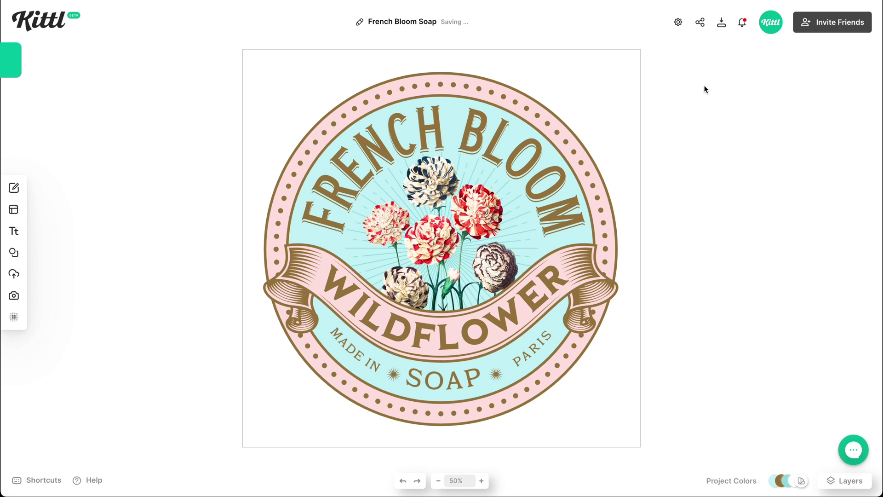
click(722, 25)
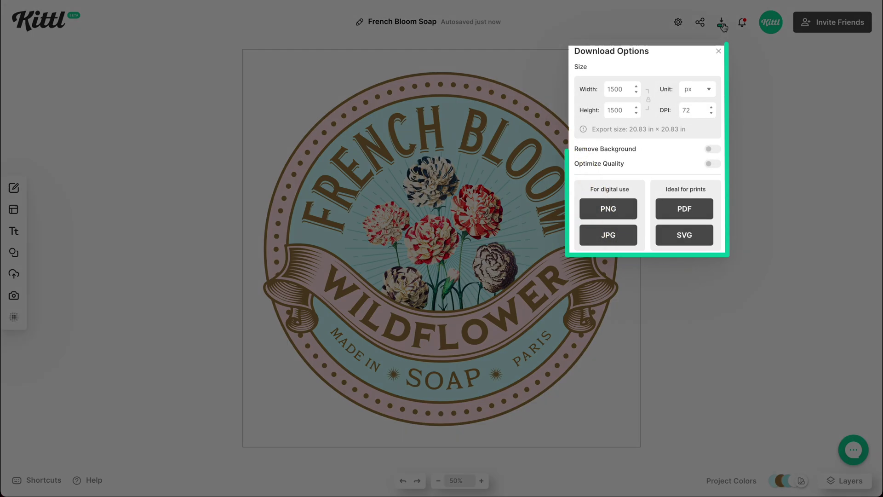